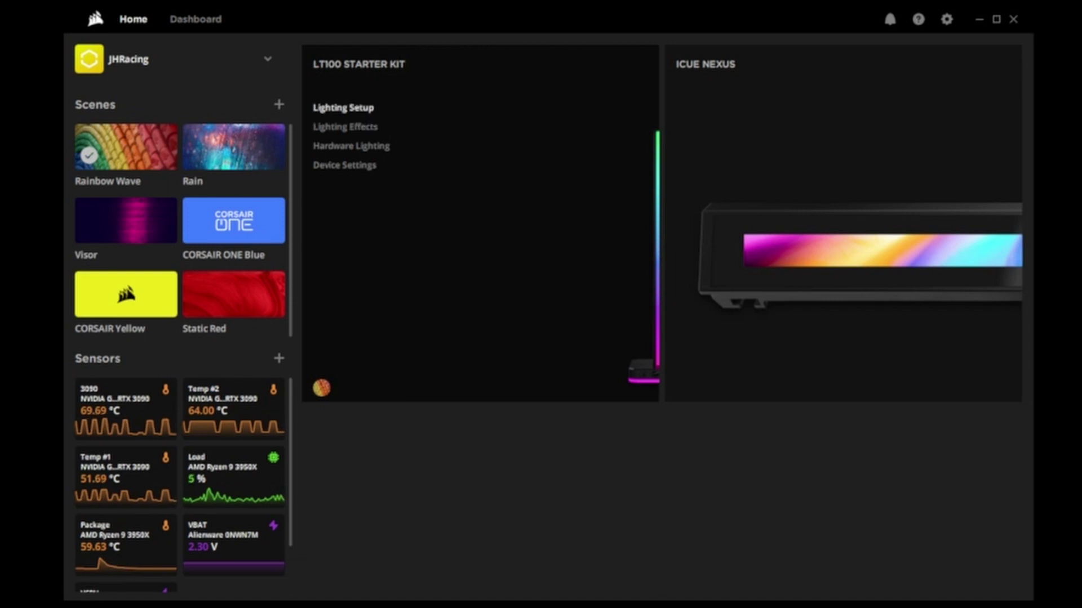
# Step: Open the LT100 Starter Kit and reorder its towers to #4, #3, #2, #1 around the monitor
pyautogui.click(366, 109)
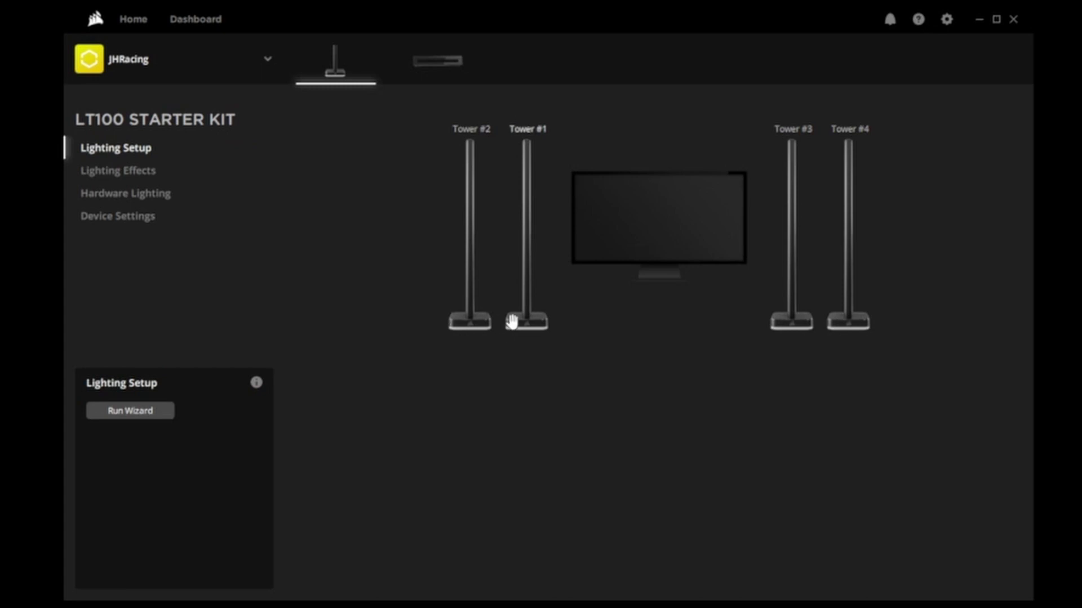
pyautogui.moveTo(531, 324); pyautogui.dragTo(791, 324)
pyautogui.click(116, 173)
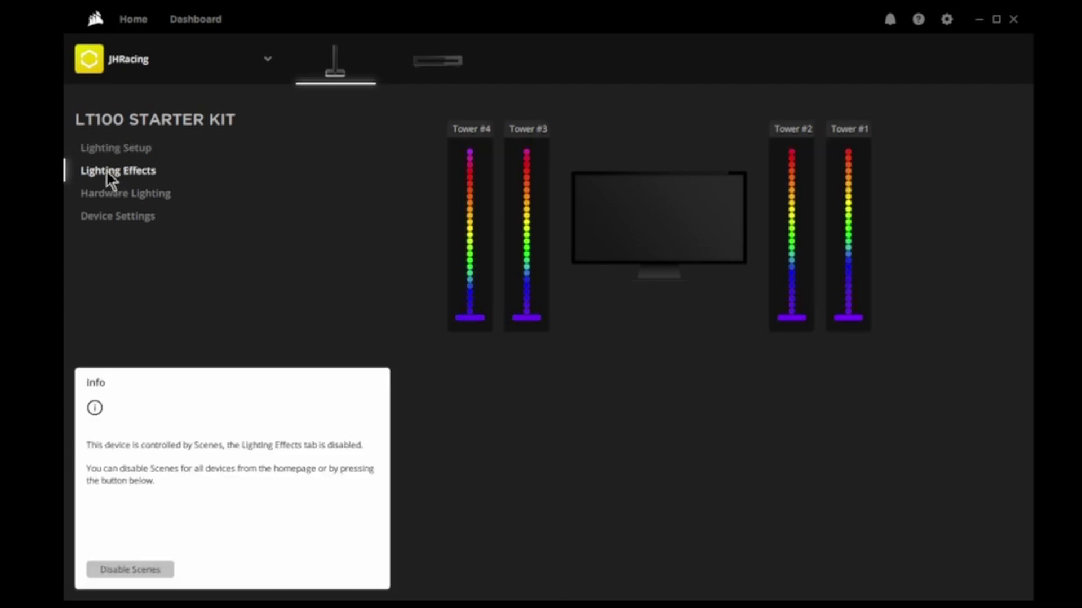
# Step: In Hardware Lighting, preview the Color Pulse, Color Shift, Color Wave, Marquee, Sequential and Visor presets
pyautogui.click(110, 195)
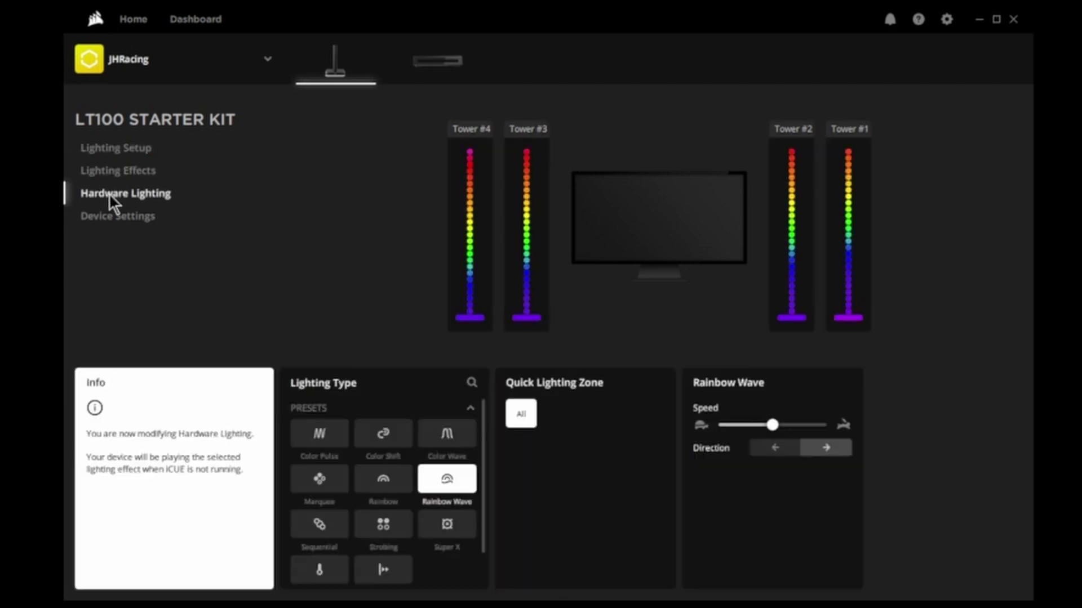
pyautogui.click(318, 441)
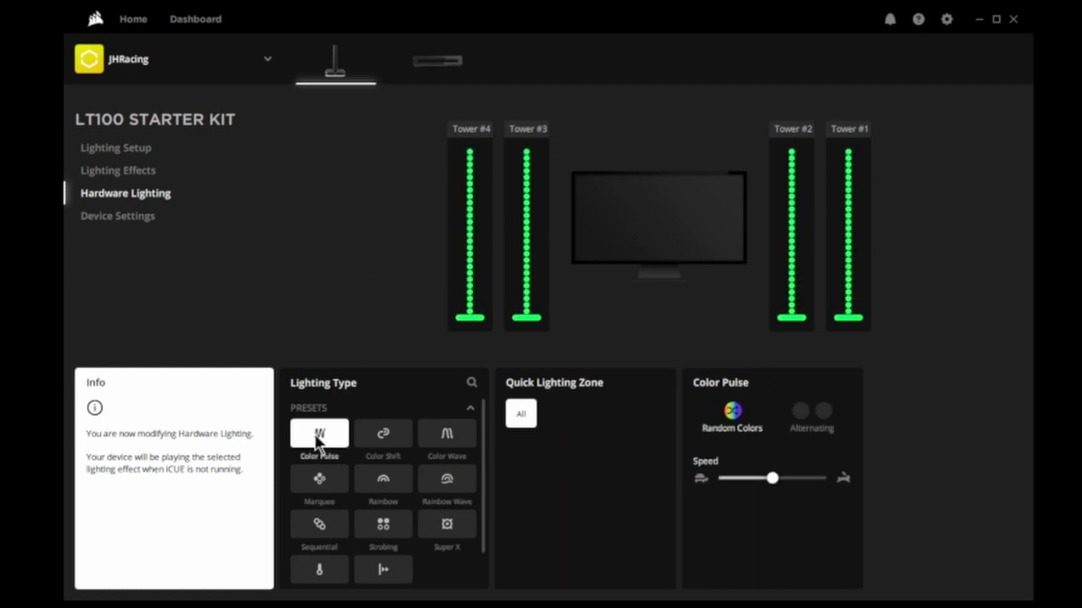
pyautogui.click(388, 443)
pyautogui.click(444, 435)
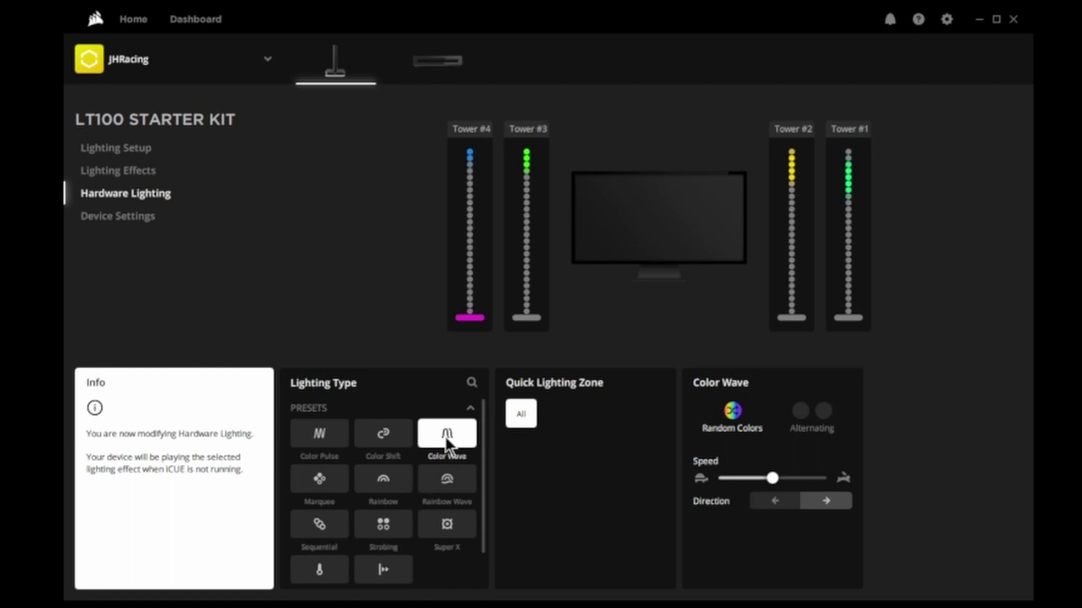
pyautogui.click(322, 489)
pyautogui.click(320, 531)
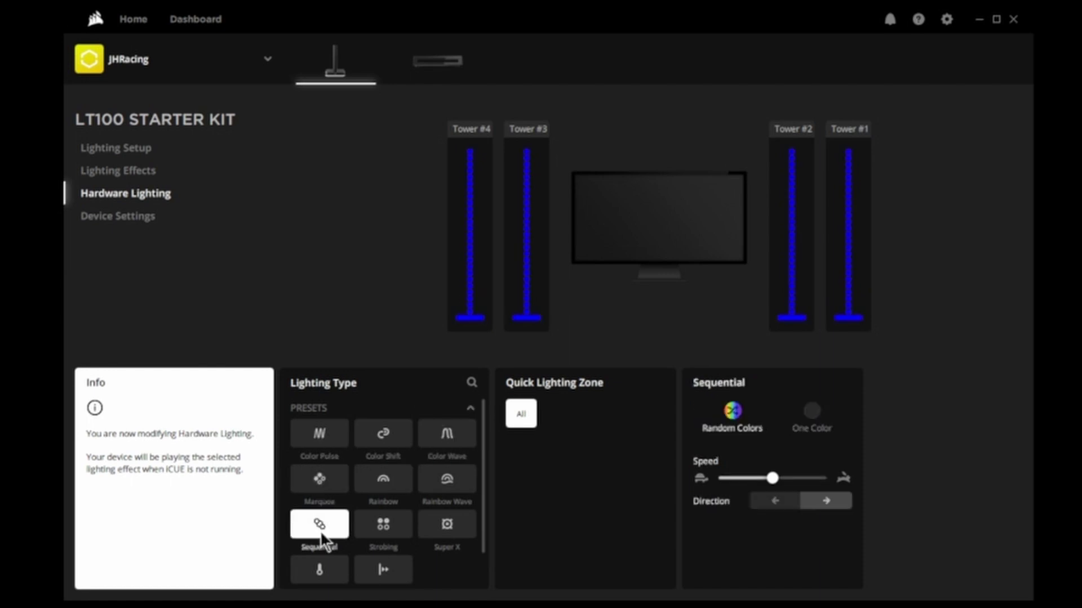
pyautogui.click(388, 583)
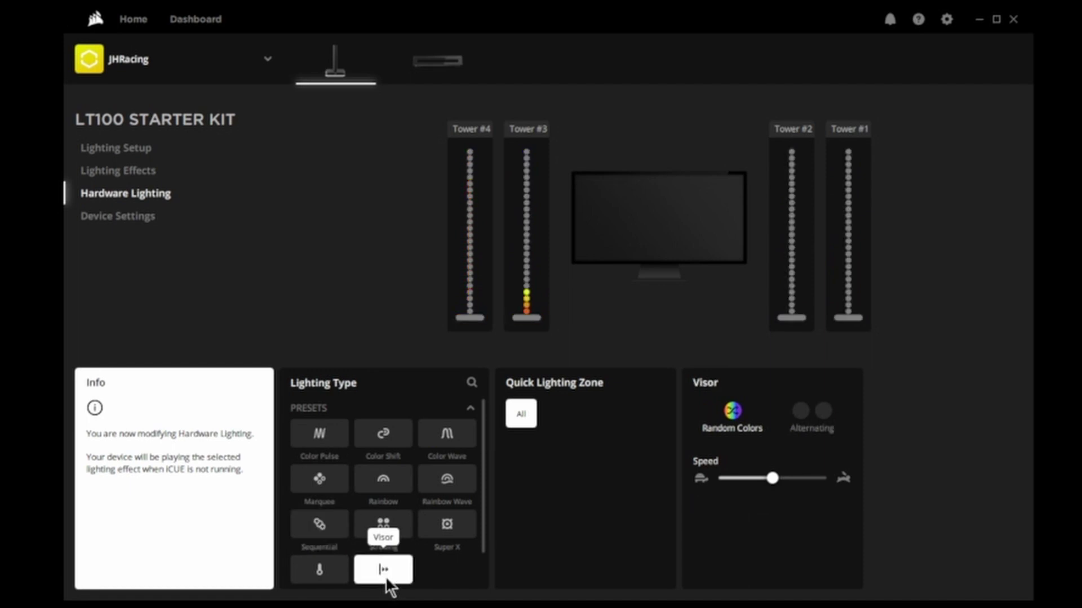
# Step: Apply Rainbow Wave at medium speed, keeping its original rightward direction
pyautogui.click(446, 482)
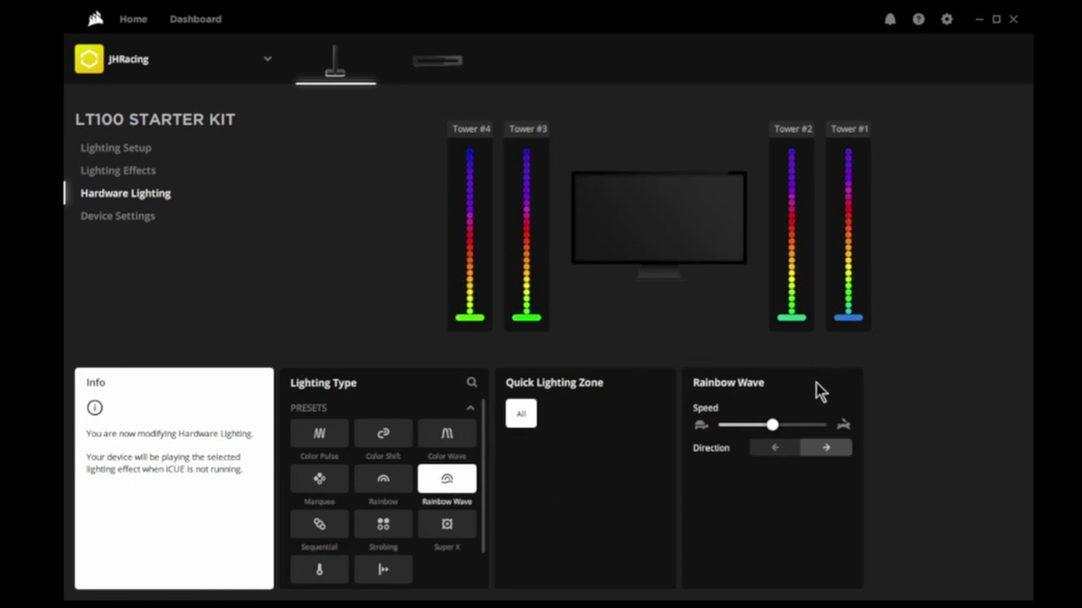
pyautogui.moveTo(773, 426)
pyautogui.mouseDown()
pyautogui.moveTo(821, 426)
pyautogui.moveTo(724, 424)
pyautogui.moveTo(764, 426)
pyautogui.mouseUp()
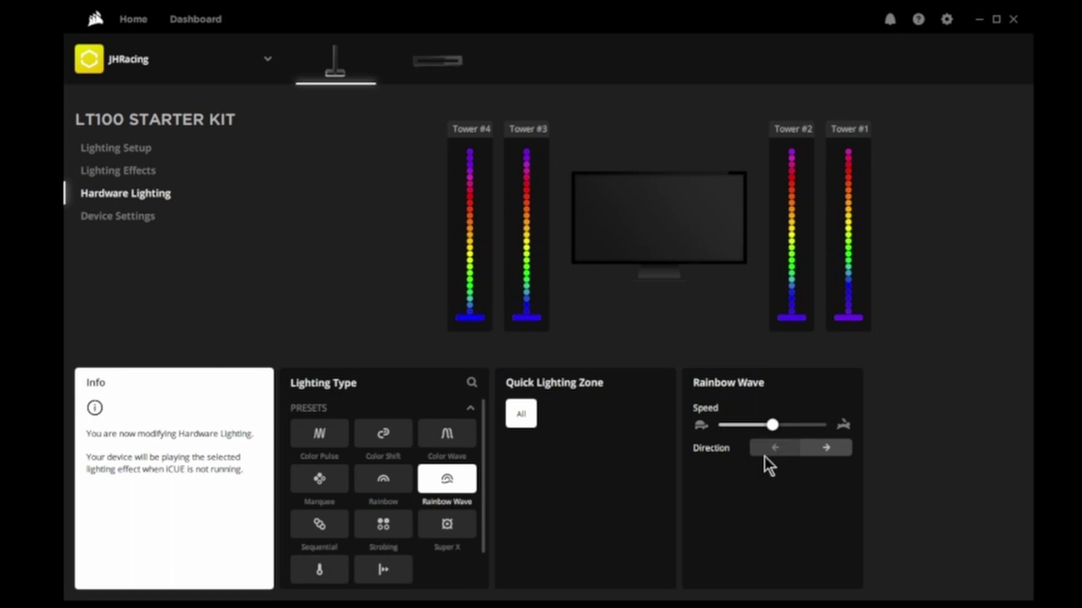
pyautogui.click(775, 450)
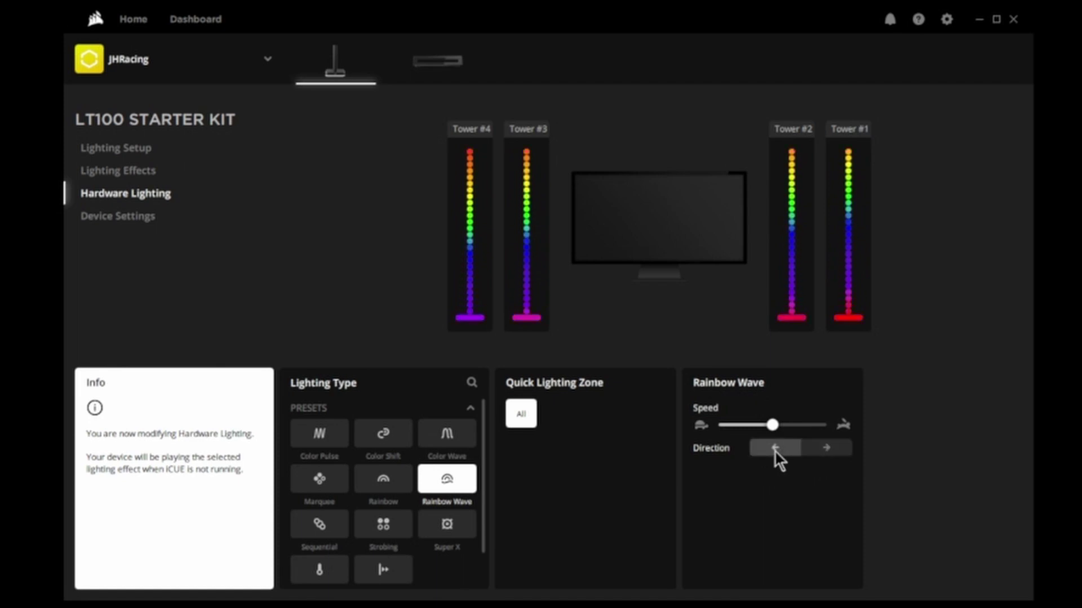
pyautogui.click(826, 451)
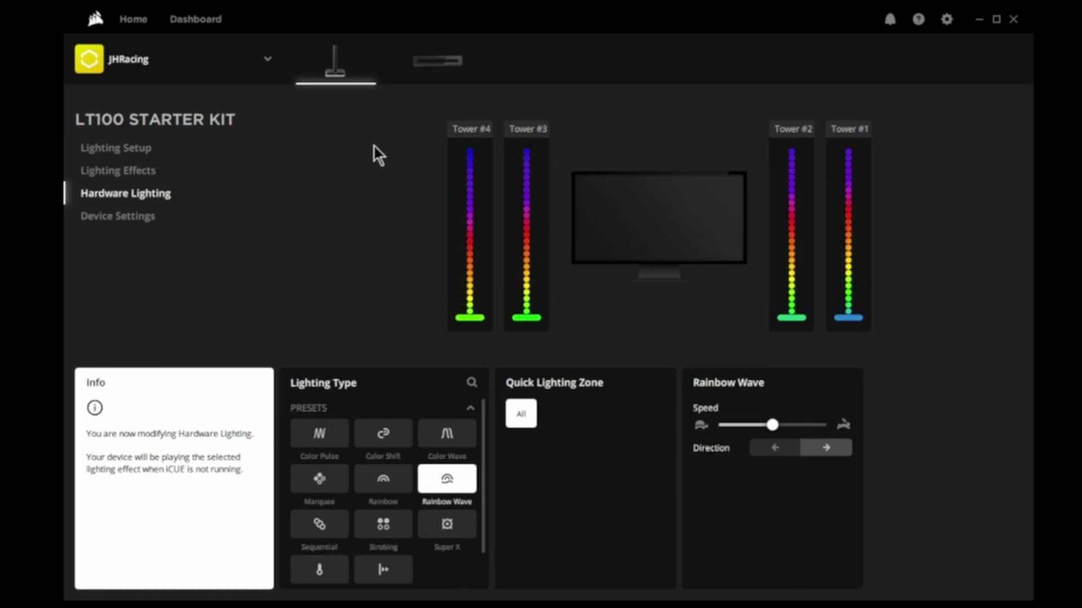
# Step: Browse the iCUE Nexus screens 2 through 5, ending on Next Gen Black Box
pyautogui.click(431, 70)
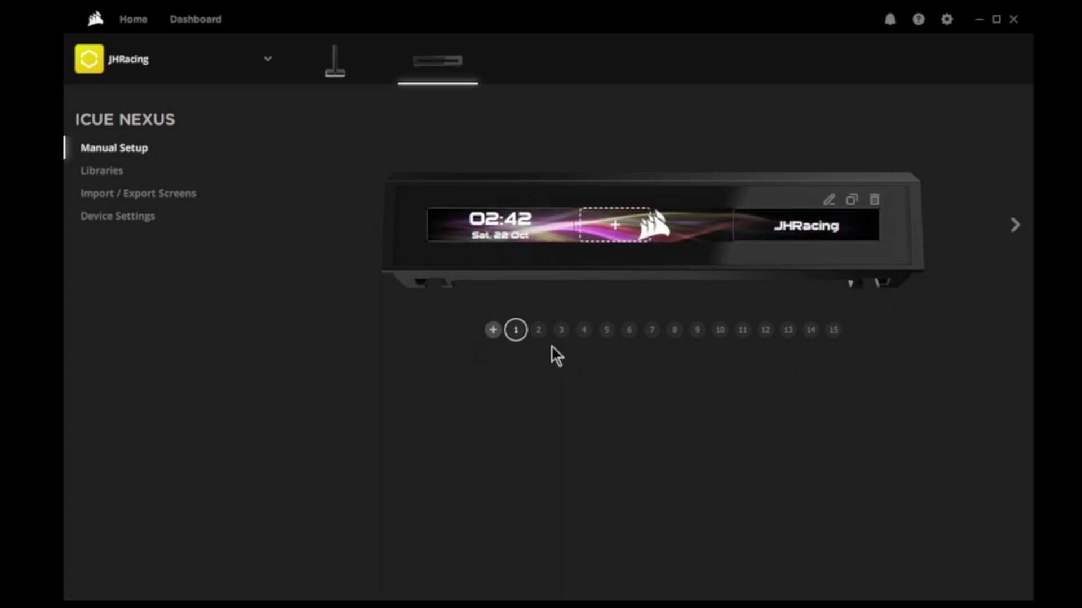
pyautogui.click(539, 333)
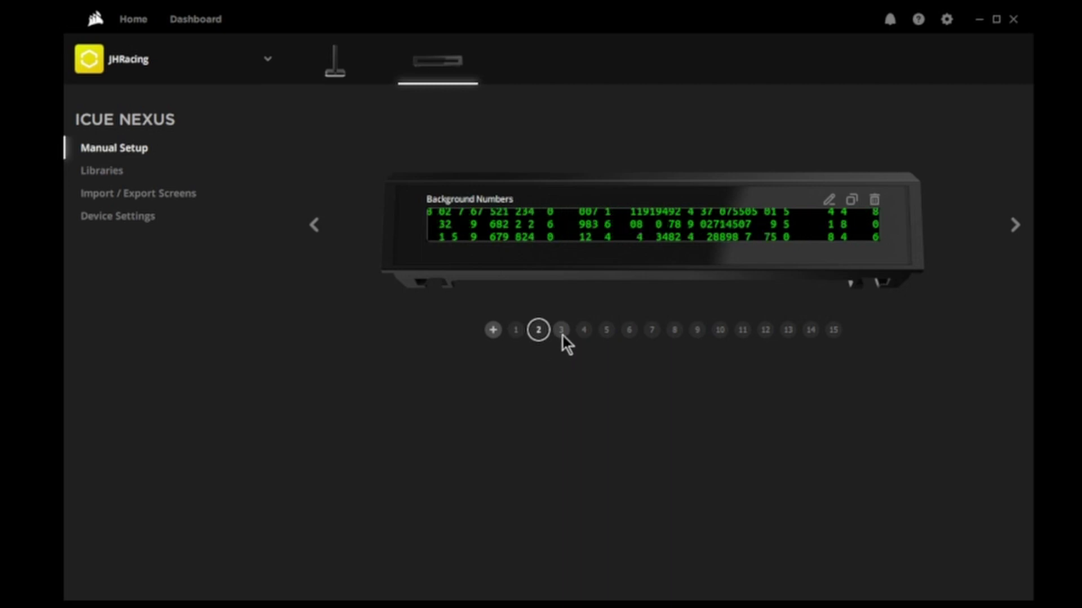
pyautogui.click(562, 332)
pyautogui.click(584, 331)
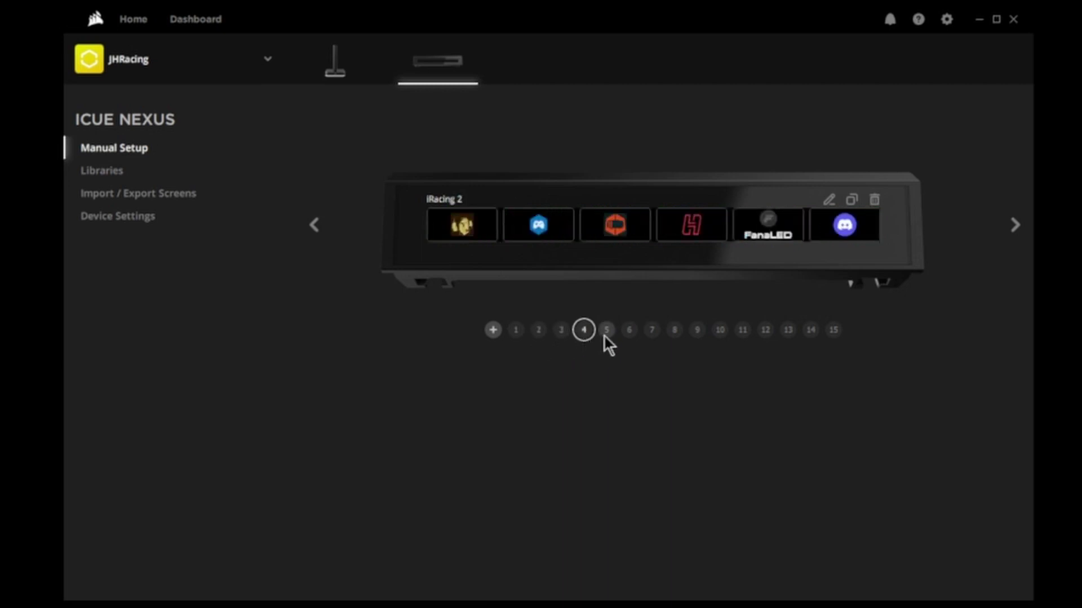
pyautogui.click(608, 334)
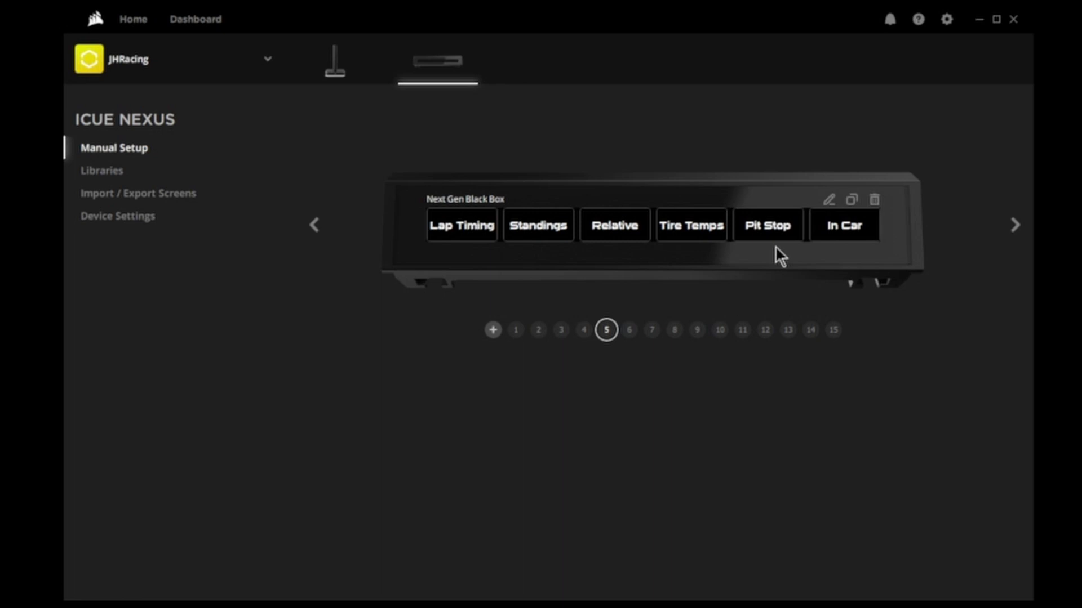
# Step: Create a new Nexus screen named 'test' with a yellow-green colour
pyautogui.click(493, 330)
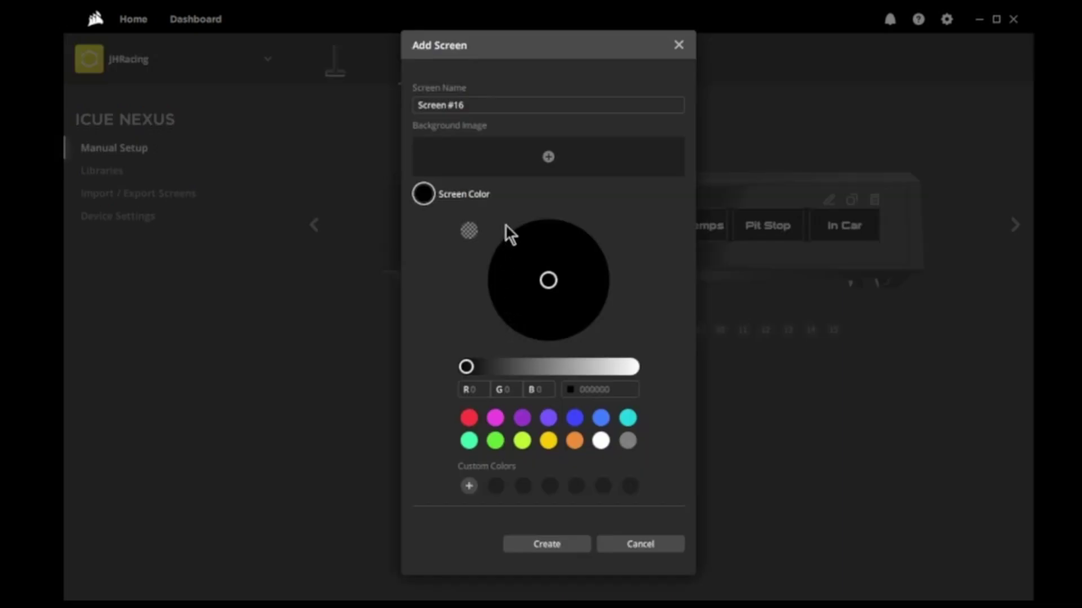
pyautogui.moveTo(495, 106); pyautogui.dragTo(417, 104)
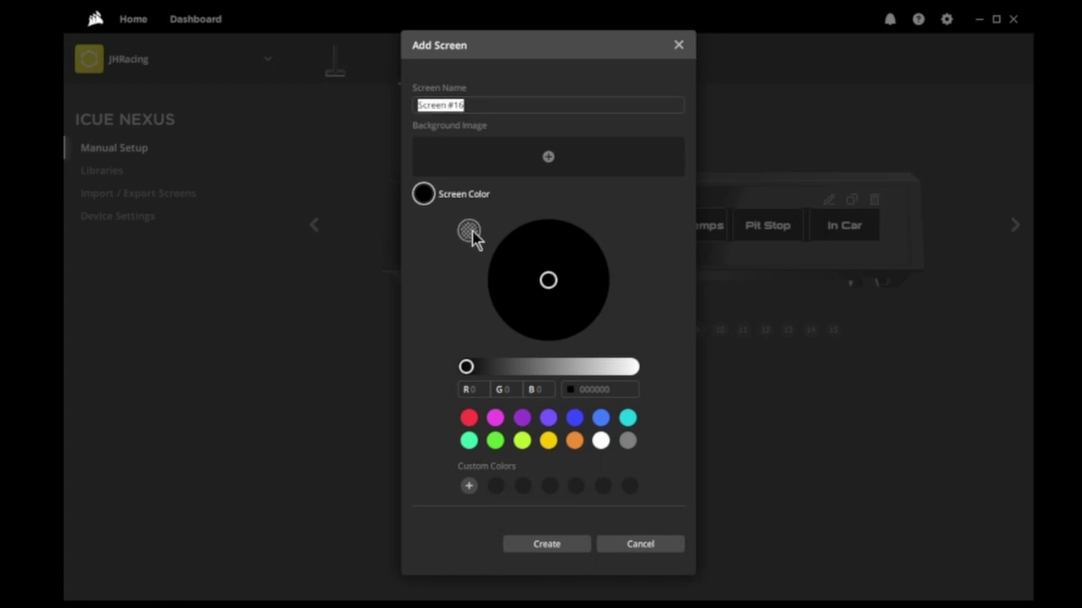
pyautogui.write('test')
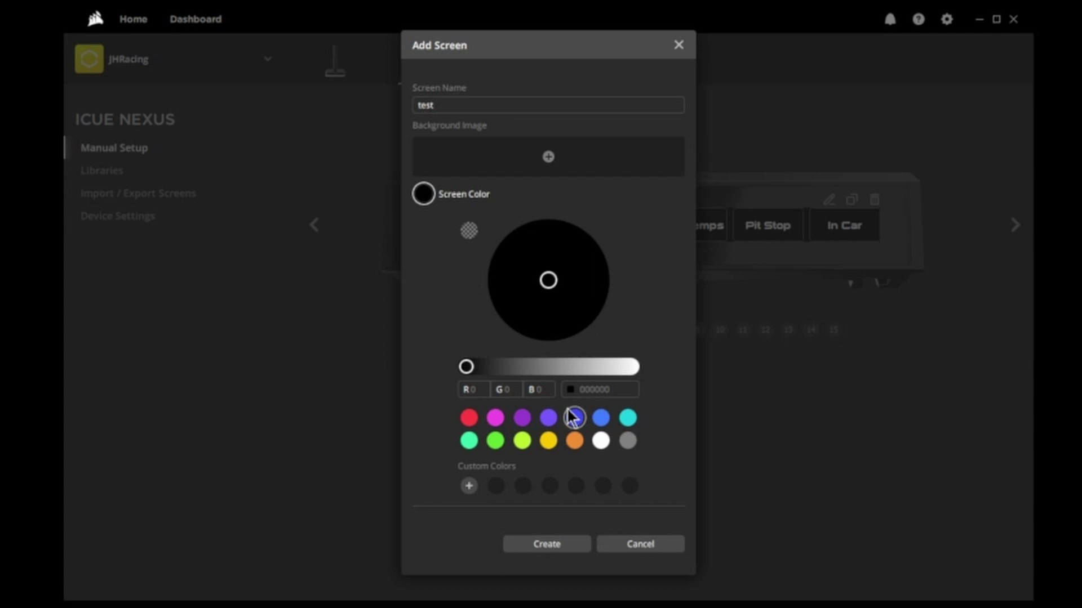
pyautogui.click(522, 441)
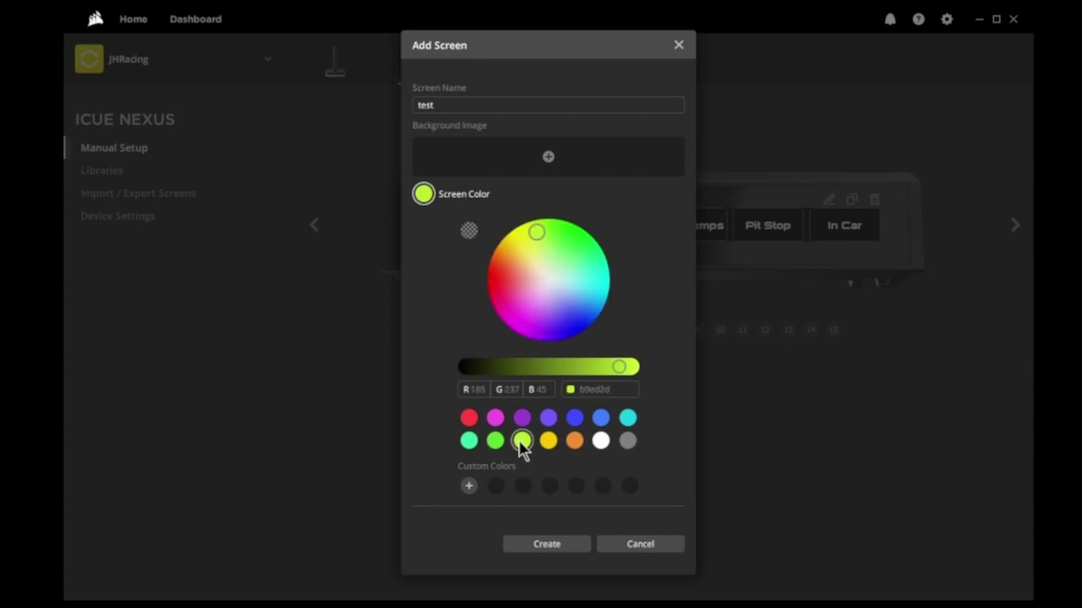
pyautogui.click(547, 541)
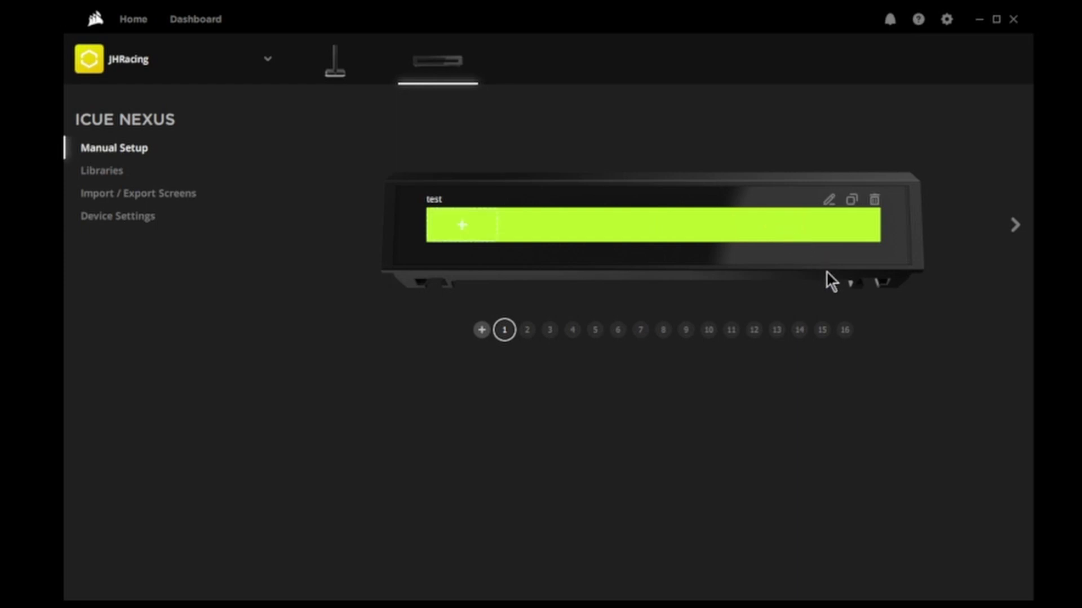
# Step: Edit the test screen's colour down to a plain black background
pyautogui.click(828, 200)
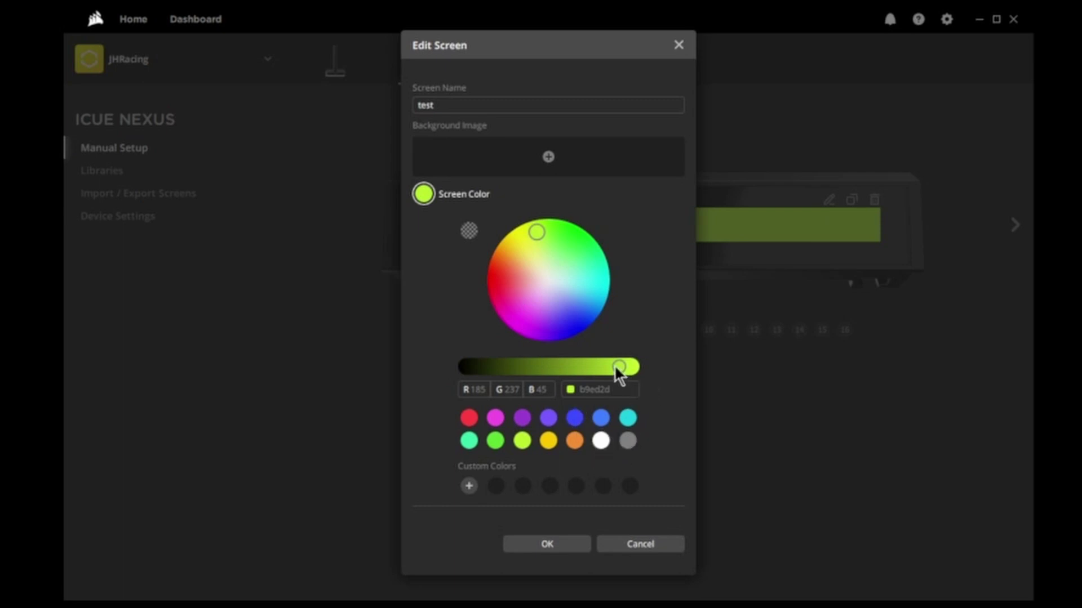
pyautogui.moveTo(615, 366); pyautogui.dragTo(458, 372)
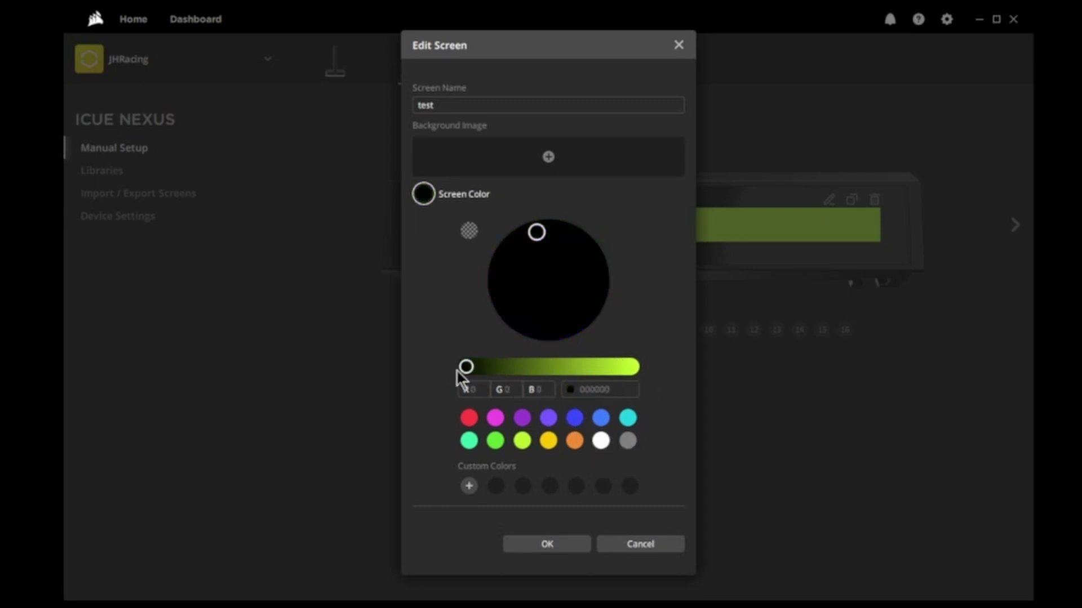
pyautogui.click(544, 545)
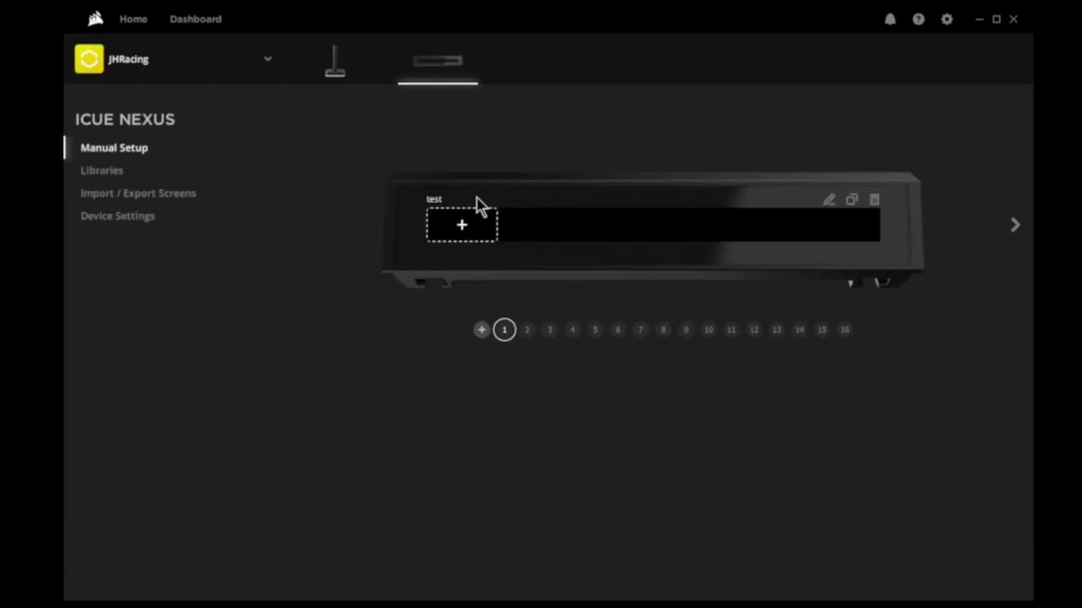
pyautogui.moveTo(480, 208); pyautogui.dragTo(499, 243)
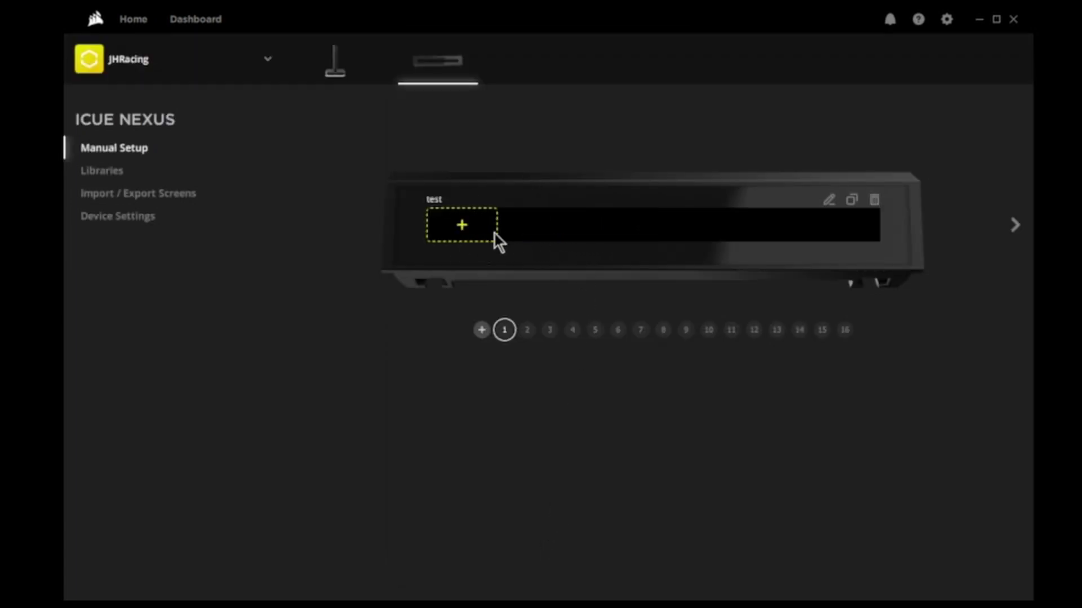
# Step: Add a Button Name button to the test screen's first slot and bring up its assignment types
pyautogui.click(463, 228)
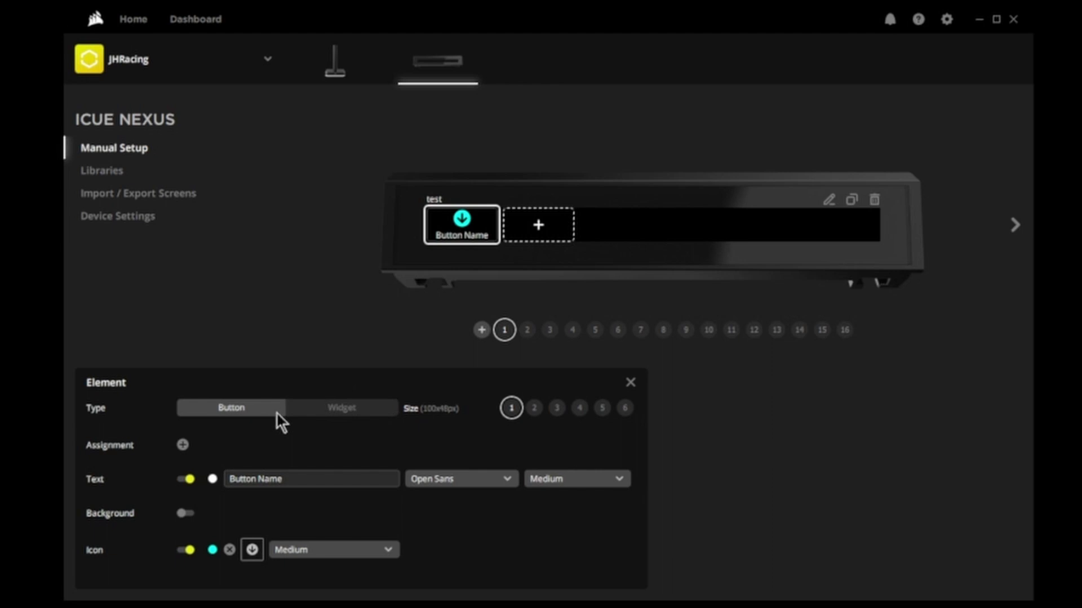
pyautogui.click(183, 445)
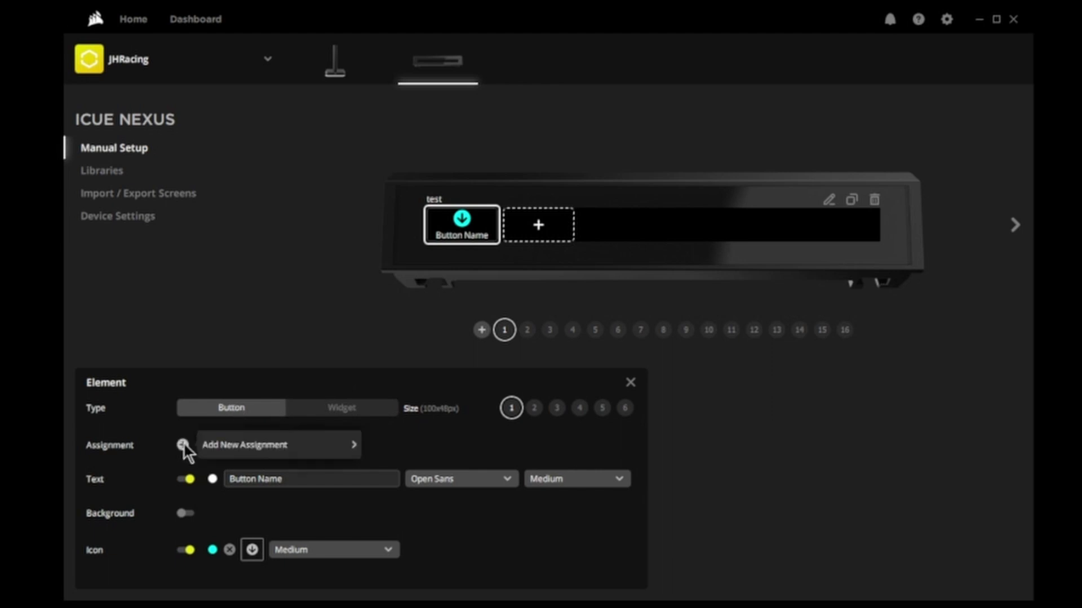
pyautogui.moveTo(302, 445)
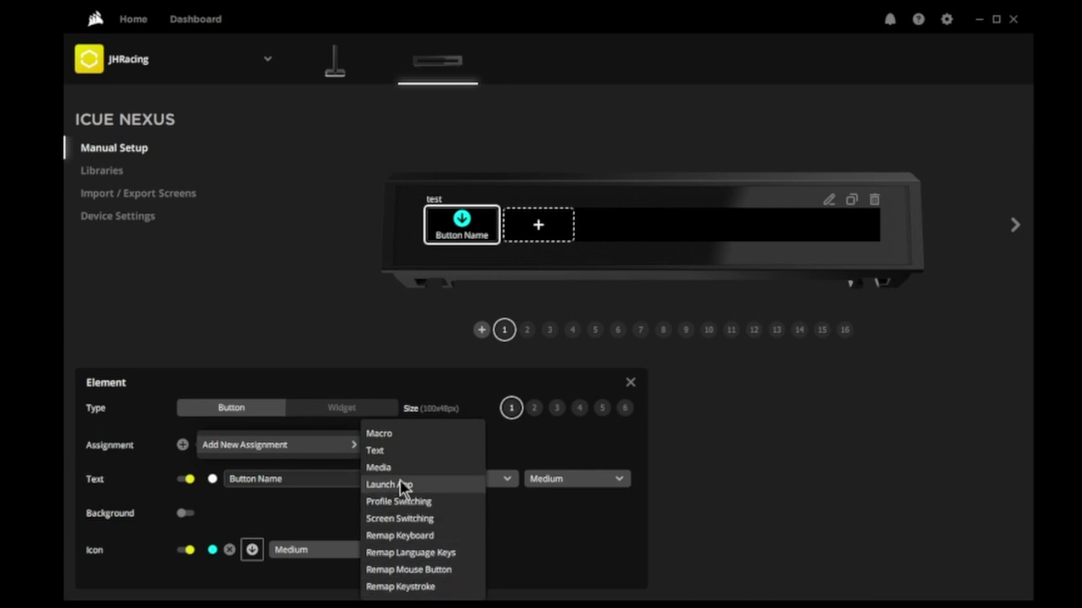
# Step: Assign the button a macro containing one keyboard keystroke event recording Win+I
pyautogui.click(381, 432)
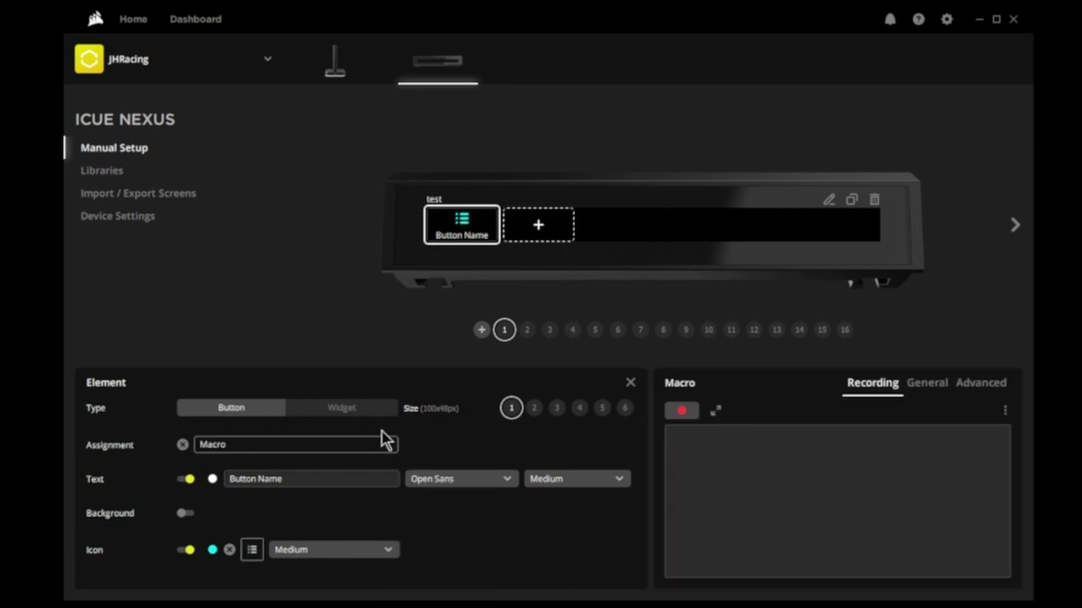
pyautogui.rightClick(800, 476)
pyautogui.click(841, 487)
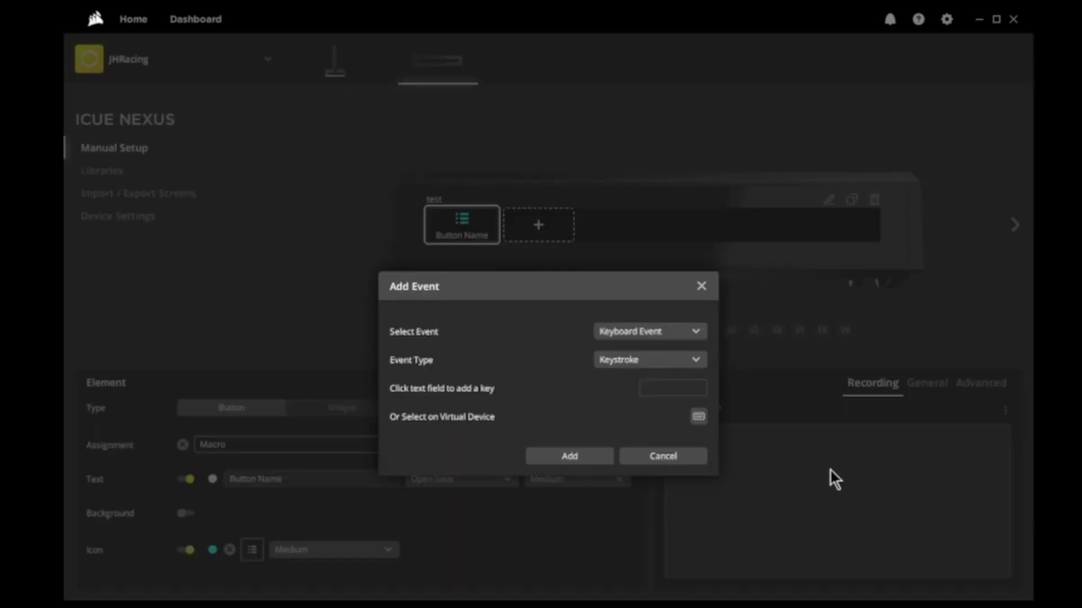
pyautogui.click(695, 331)
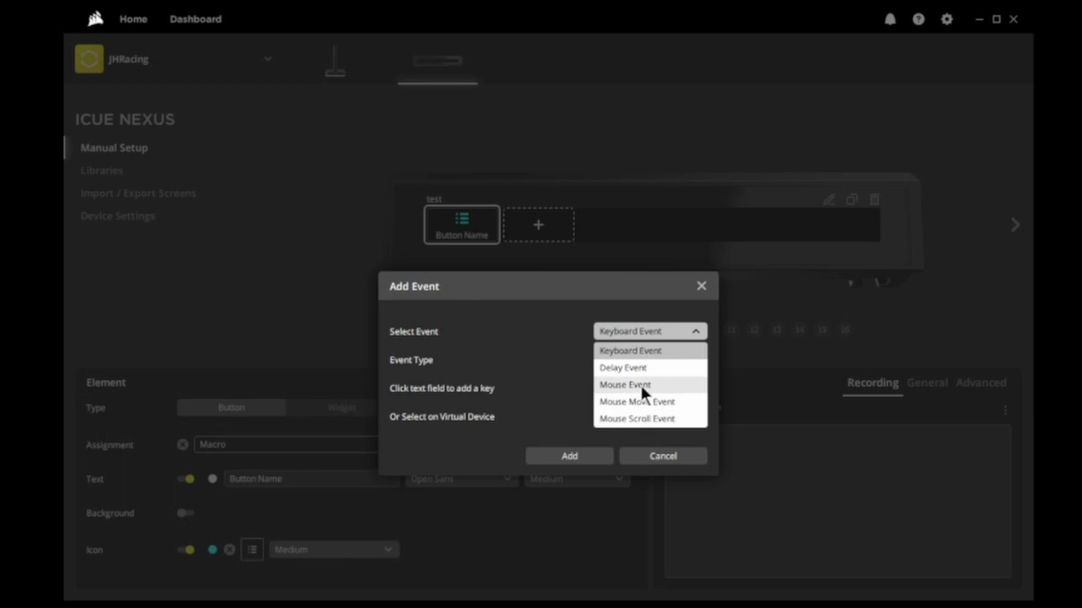
pyautogui.click(630, 351)
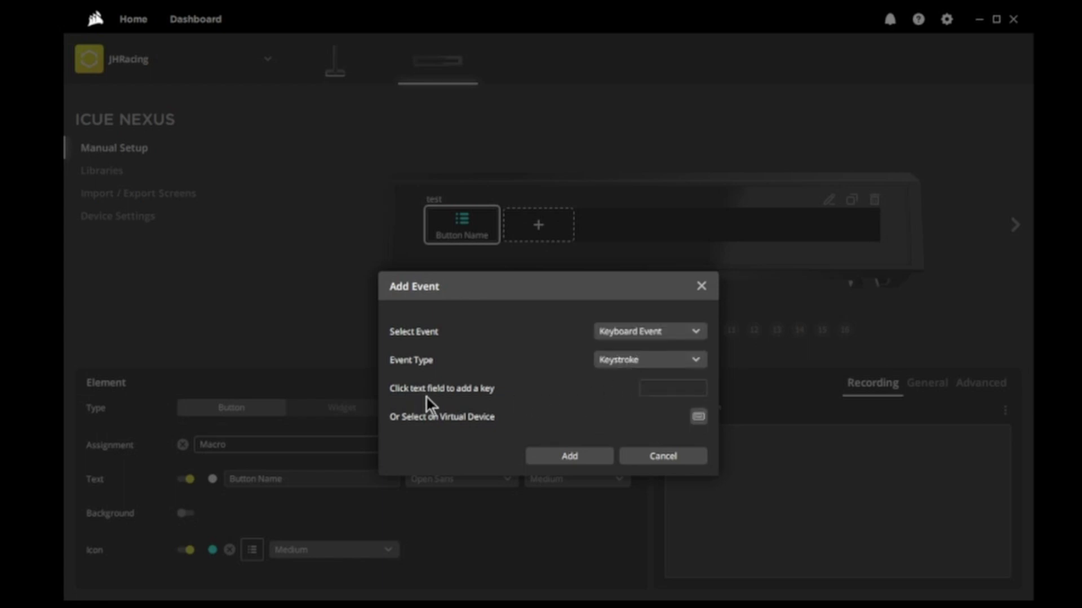
pyautogui.click(660, 390)
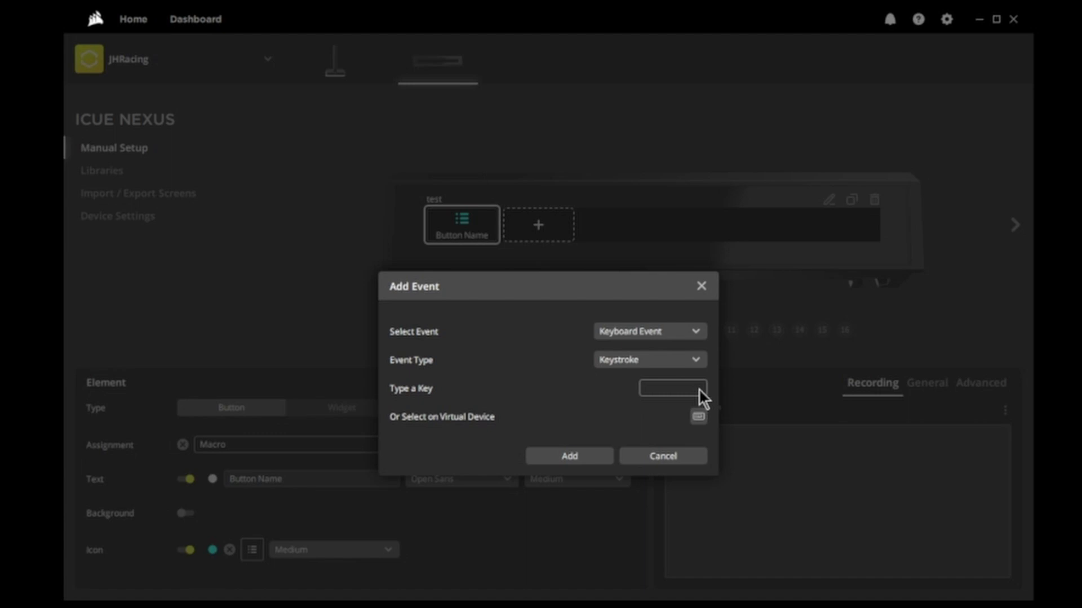
pyautogui.press('super+i')
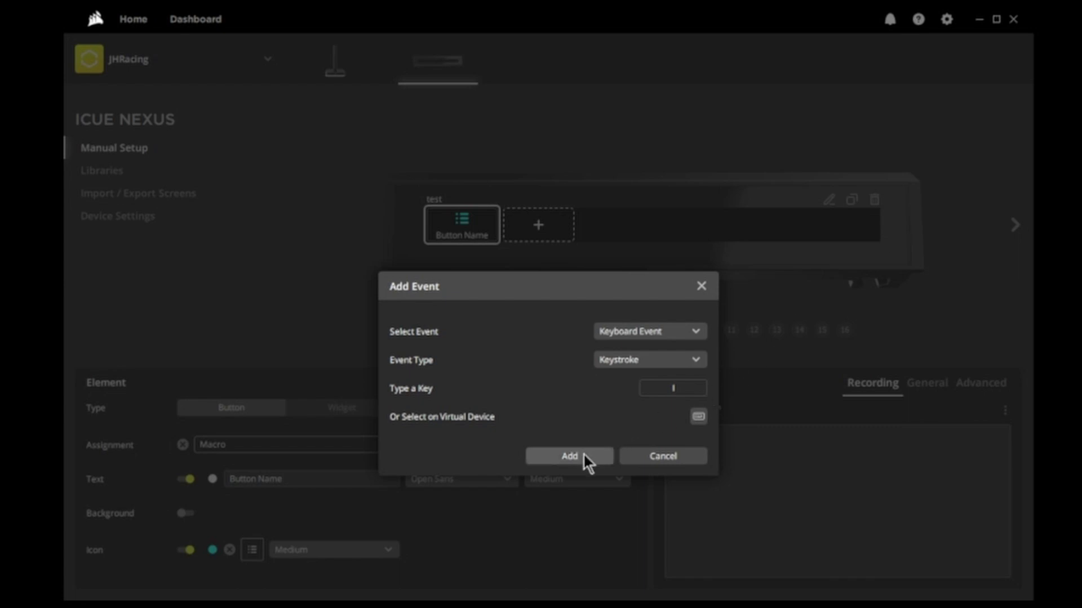
pyautogui.click(584, 453)
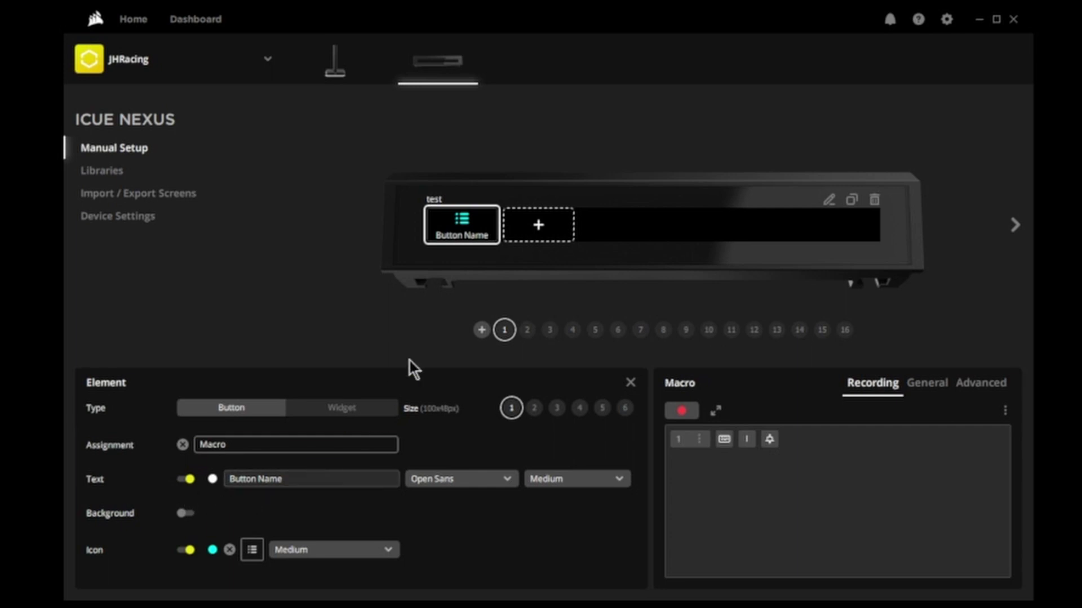
# Step: Relabel the button 'Settings' in Bahnschrift SemiBold Condensed at Extra Large size
pyautogui.moveTo(475, 212)
pyautogui.moveTo(287, 478); pyautogui.dragTo(226, 479)
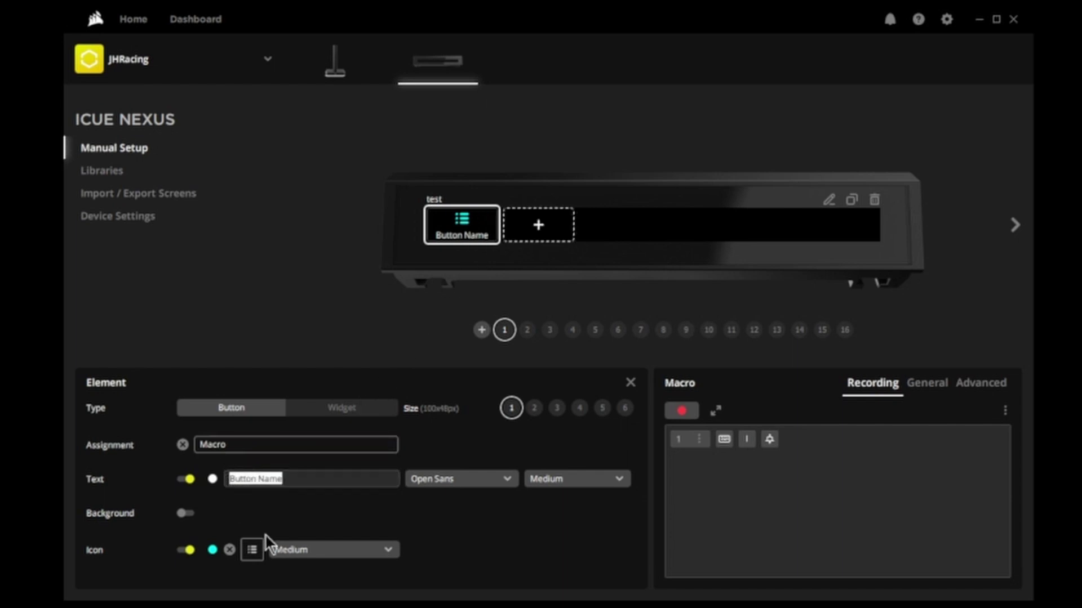
pyautogui.write('Se')
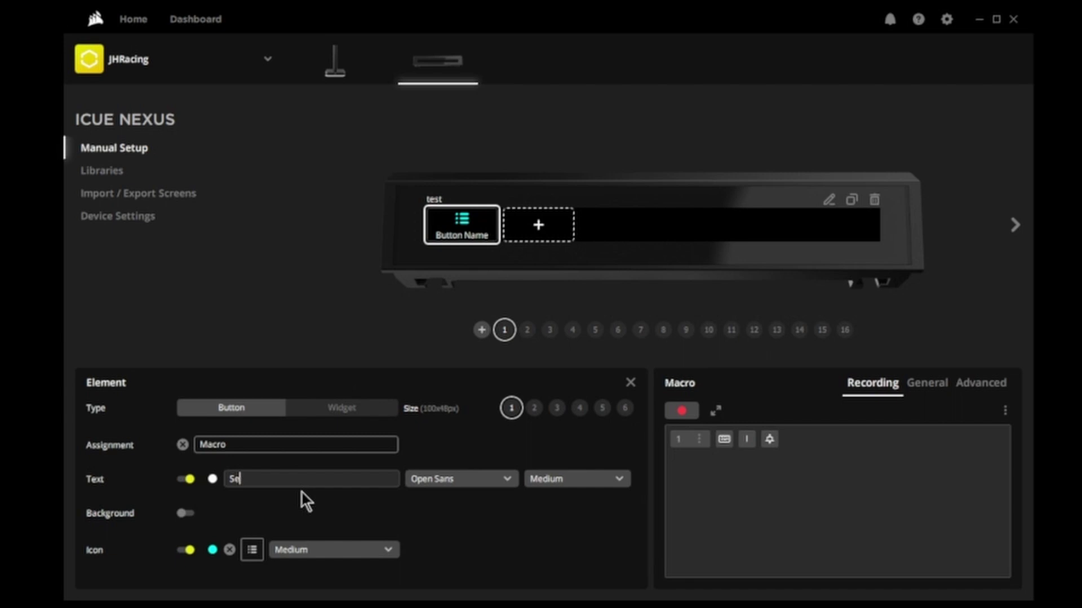
pyautogui.write('ttings')
pyautogui.click(507, 478)
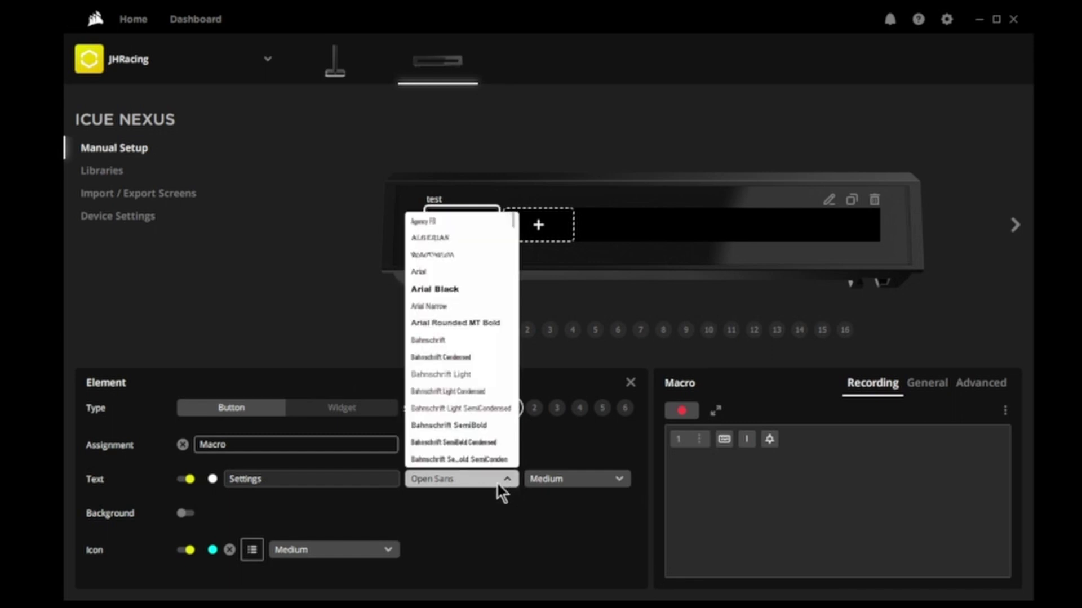
pyautogui.click(464, 443)
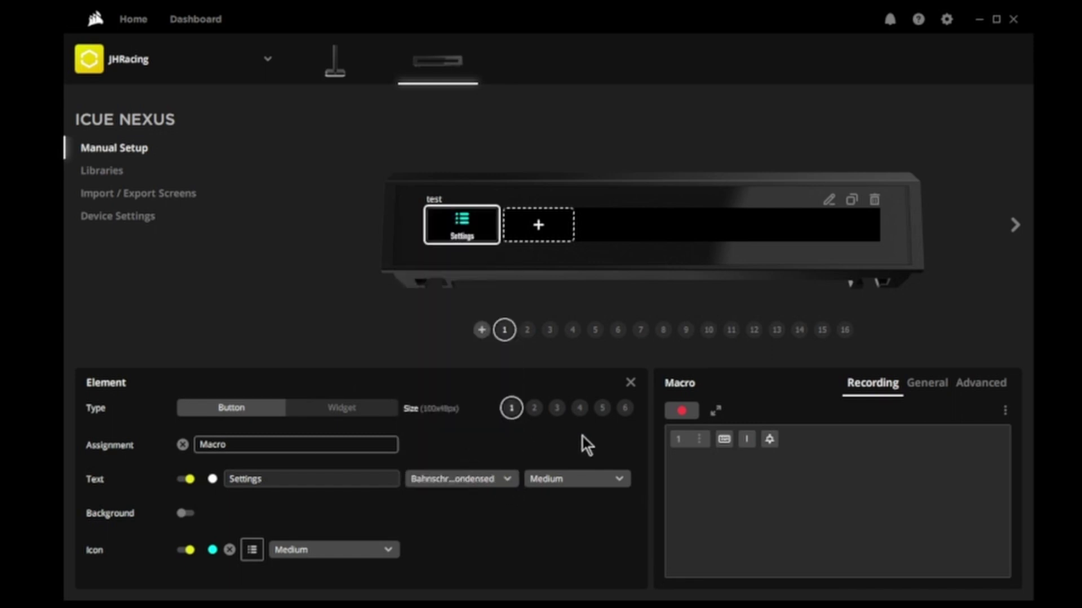
pyautogui.click(620, 482)
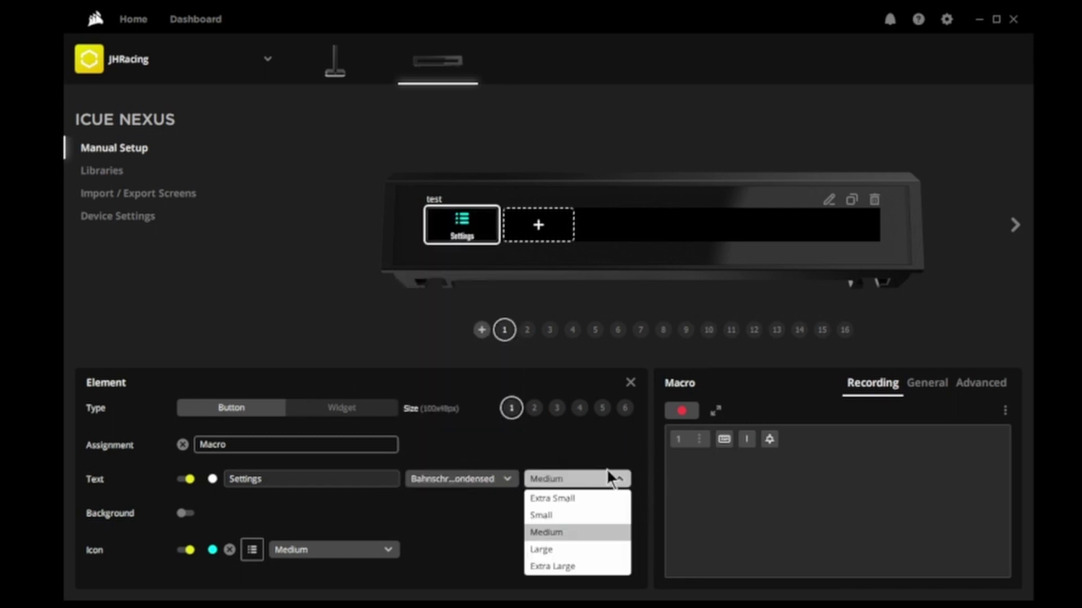
pyautogui.click(576, 499)
pyautogui.click(619, 481)
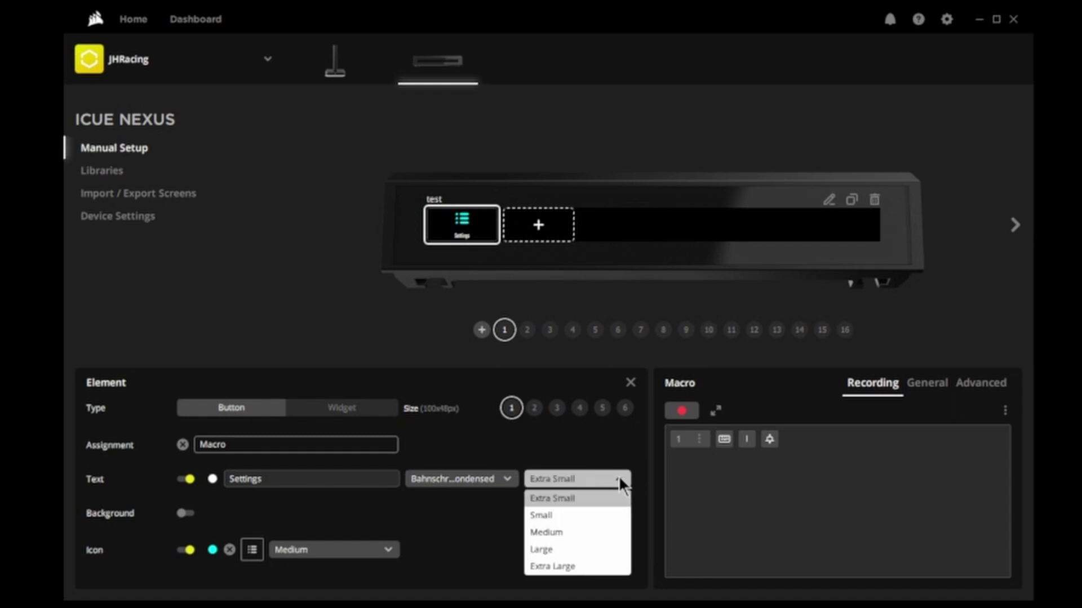
pyautogui.click(563, 565)
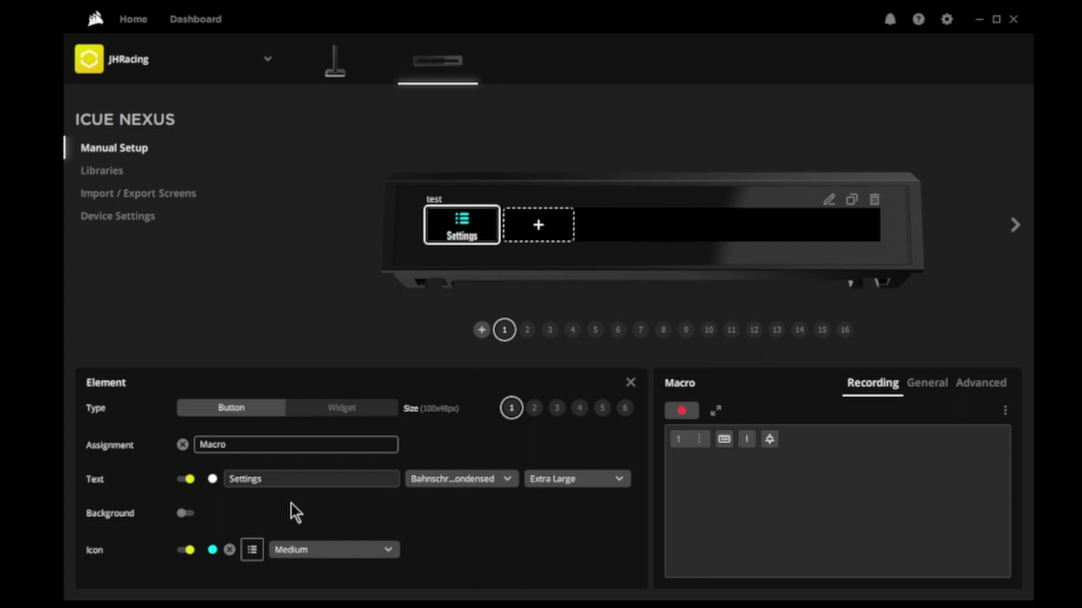
# Step: Toggle the button's Text and Icon off and back on
pyautogui.click(184, 479)
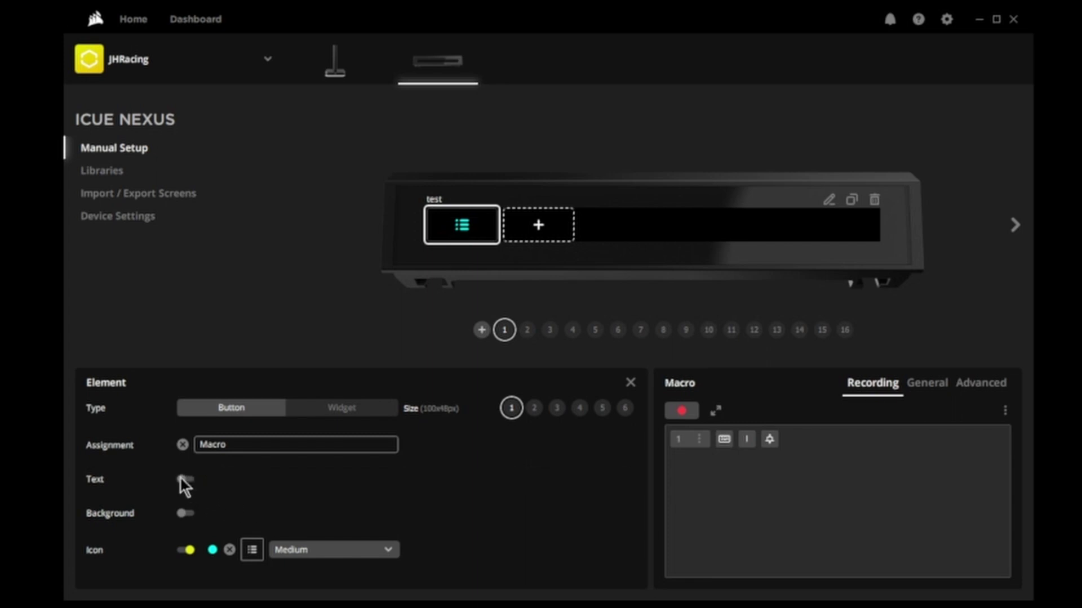
pyautogui.click(191, 480)
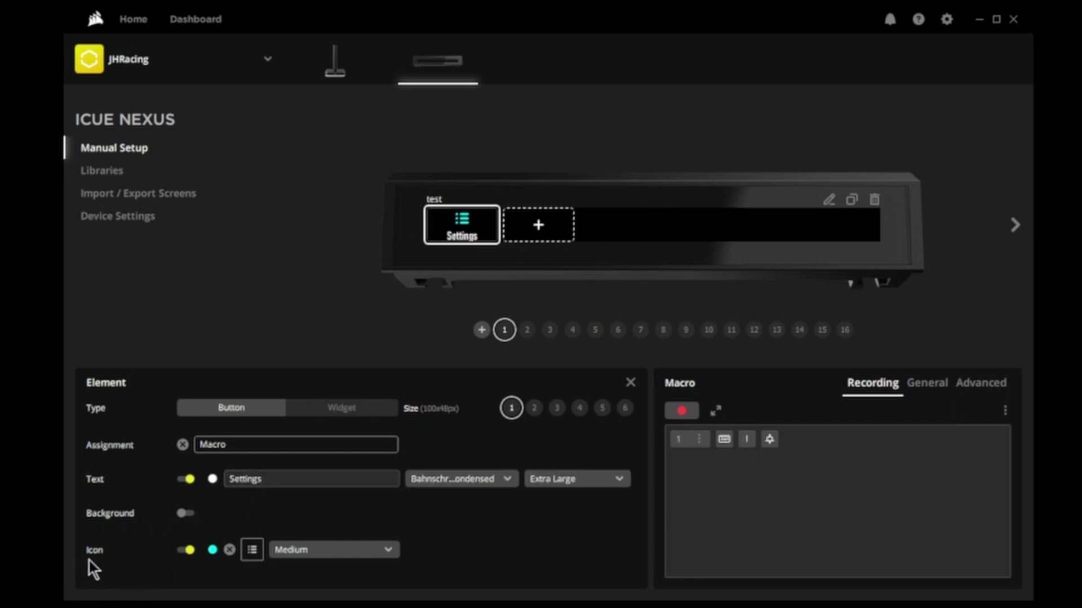
pyautogui.click(186, 550)
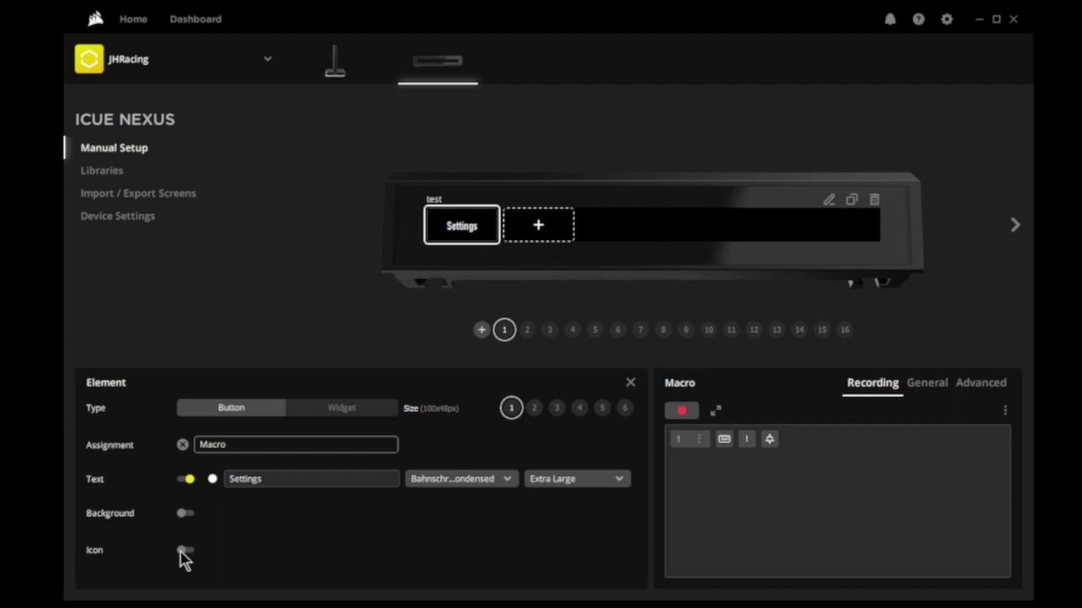
pyautogui.click(187, 551)
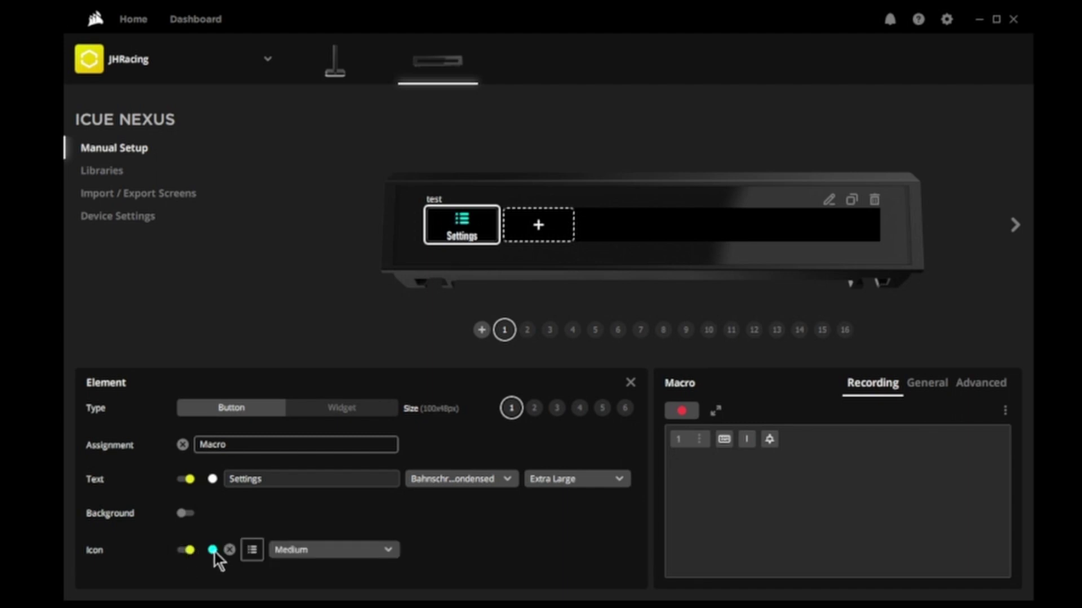
# Step: Make the Settings button's icon red and Extra Large
pyautogui.click(213, 550)
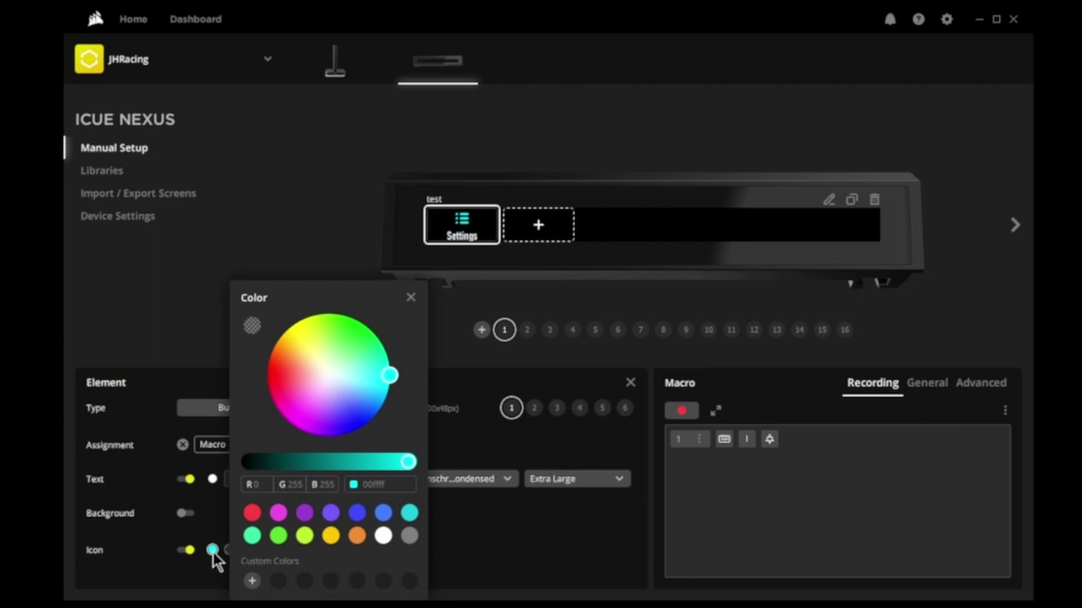
pyautogui.click(253, 513)
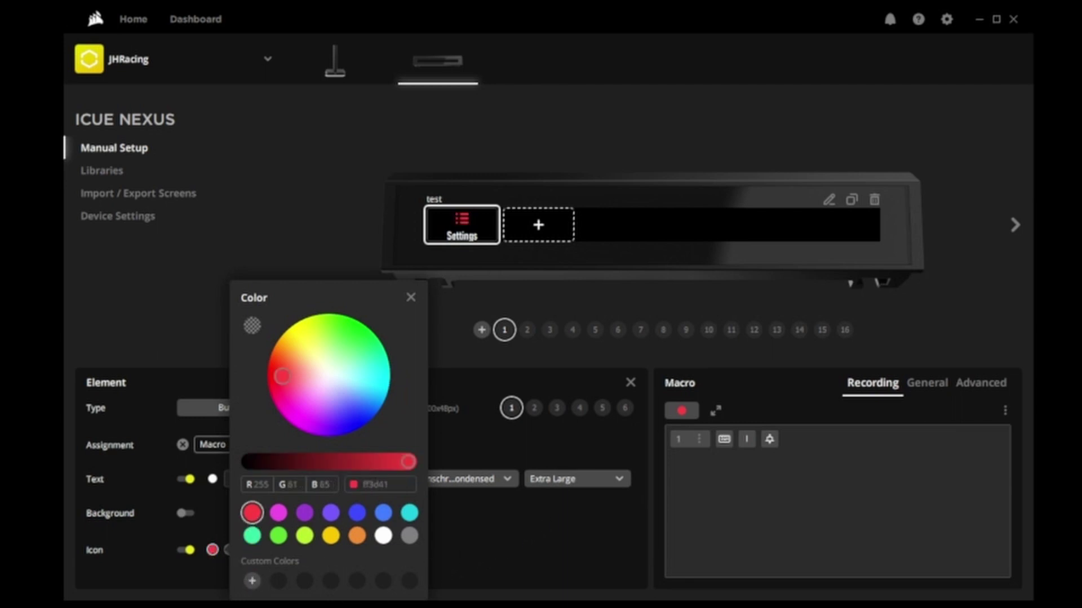
pyautogui.click(137, 567)
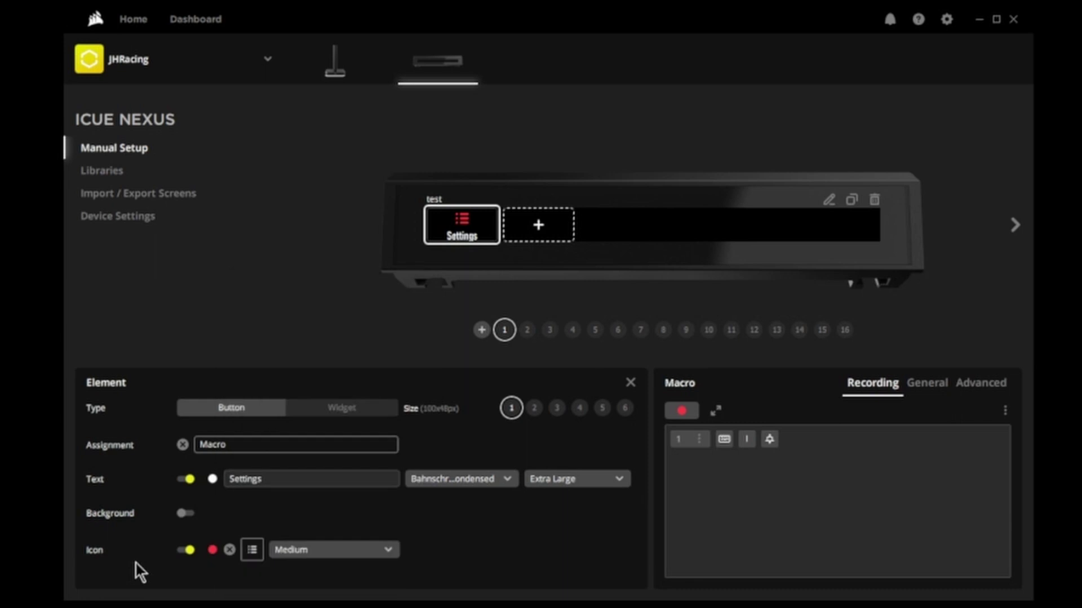
pyautogui.click(390, 551)
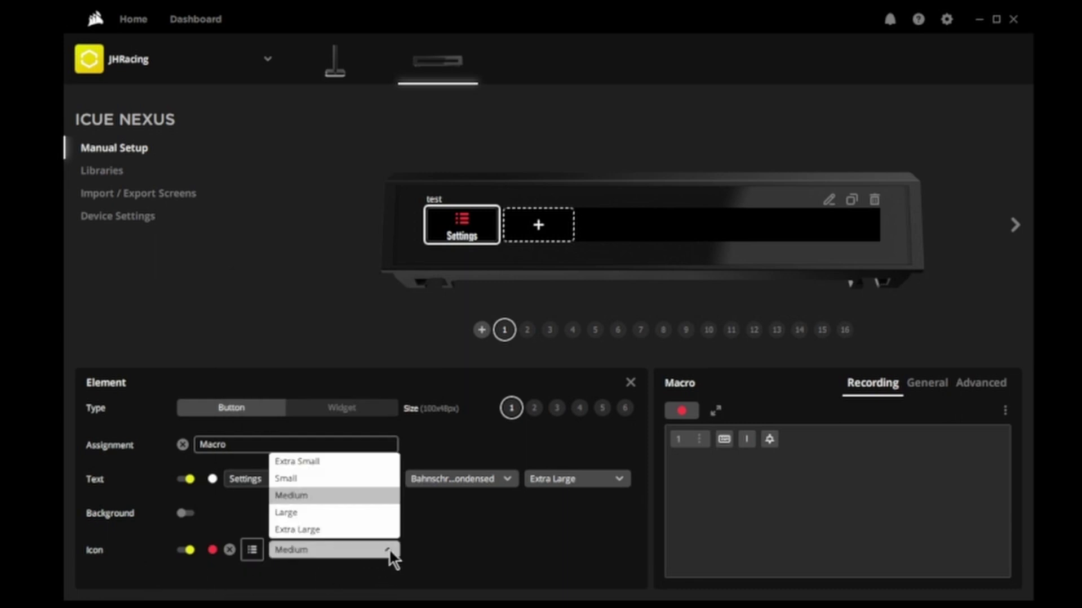
pyautogui.click(344, 531)
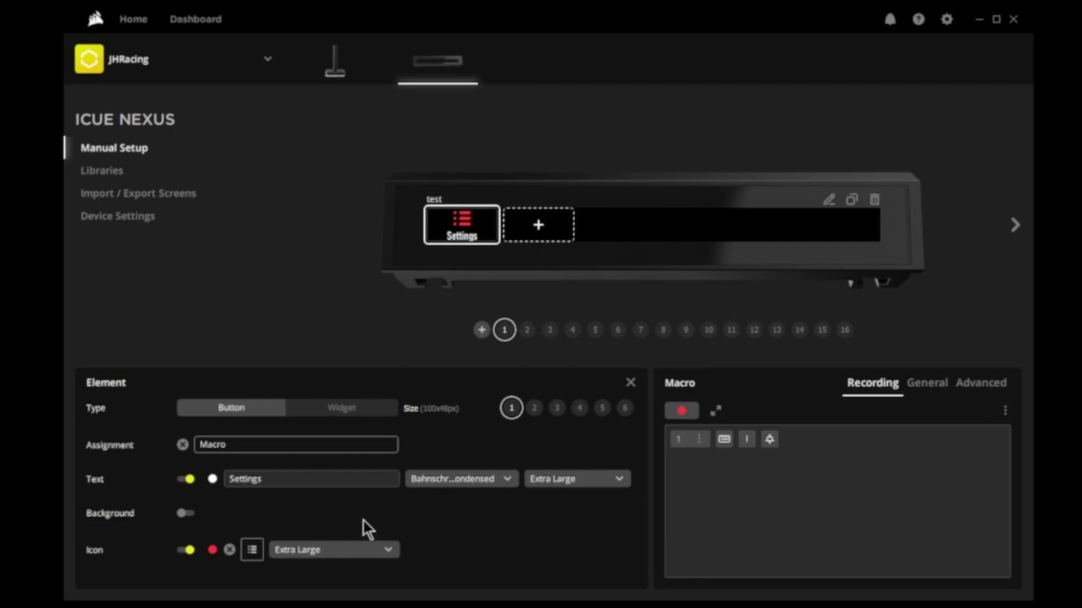
pyautogui.moveTo(471, 235)
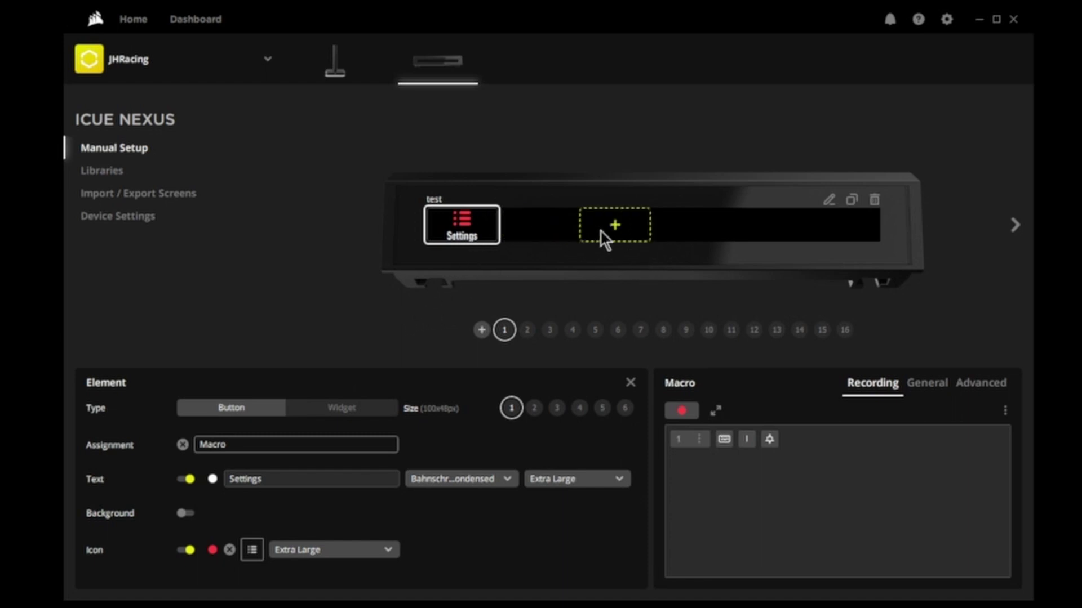
# Step: Add a second button and give it a text assignment
pyautogui.click(549, 230)
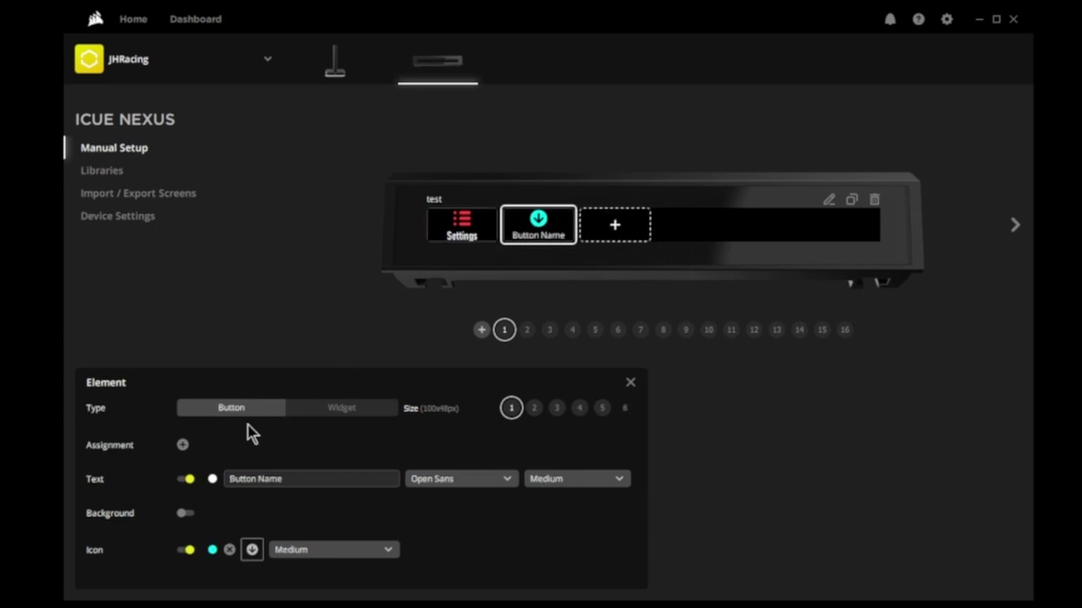
pyautogui.click(182, 445)
pyautogui.moveTo(332, 449)
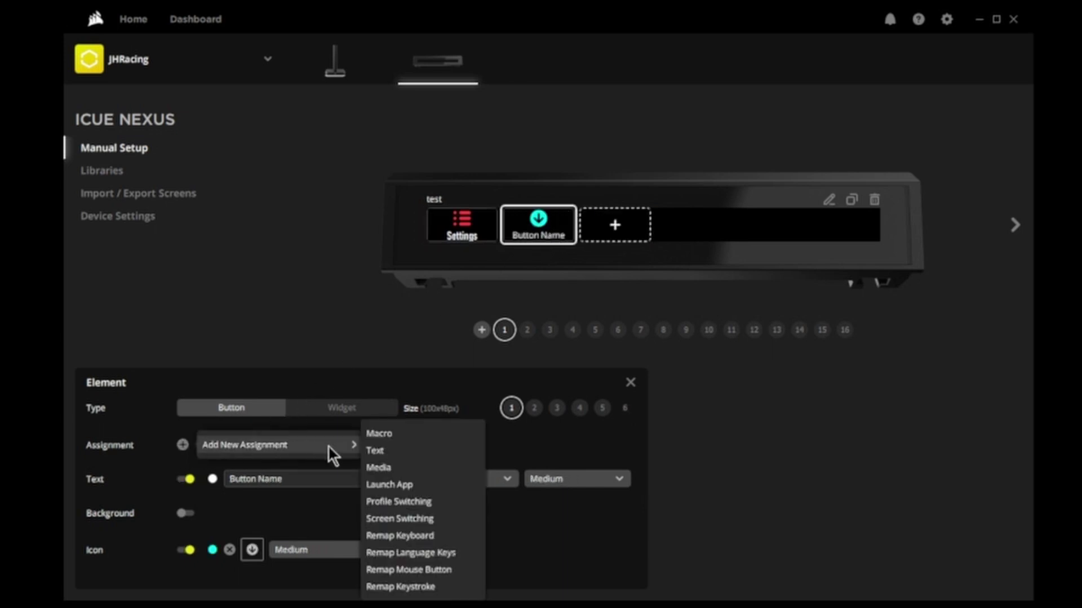
pyautogui.click(380, 450)
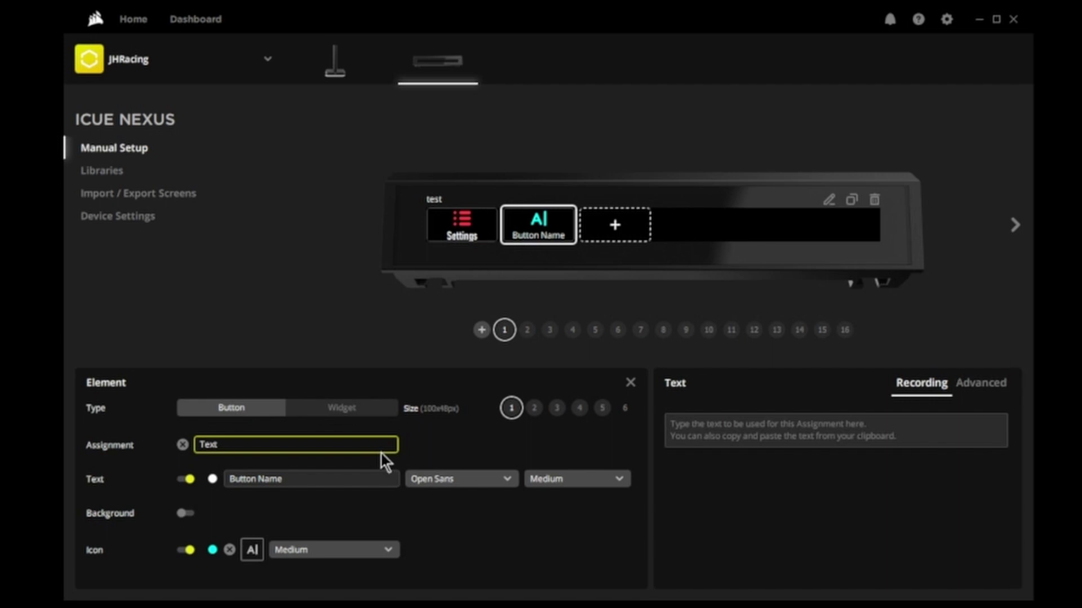
# Step: Label it 'TEXT' in Extra Large Cooper Black and turn its icon off
pyautogui.click(258, 479)
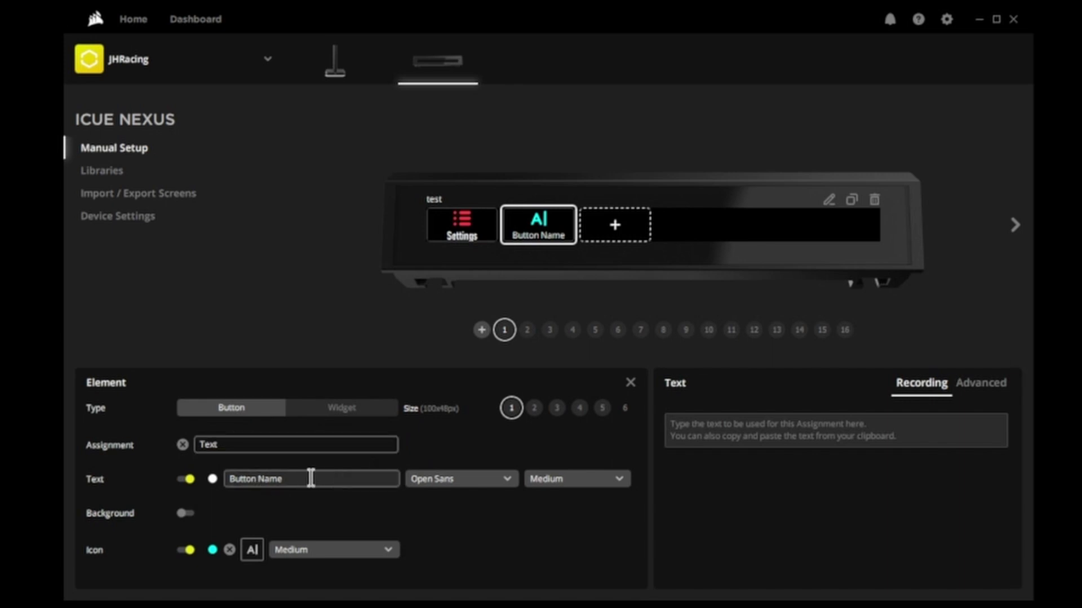
pyautogui.moveTo(301, 479); pyautogui.dragTo(227, 484)
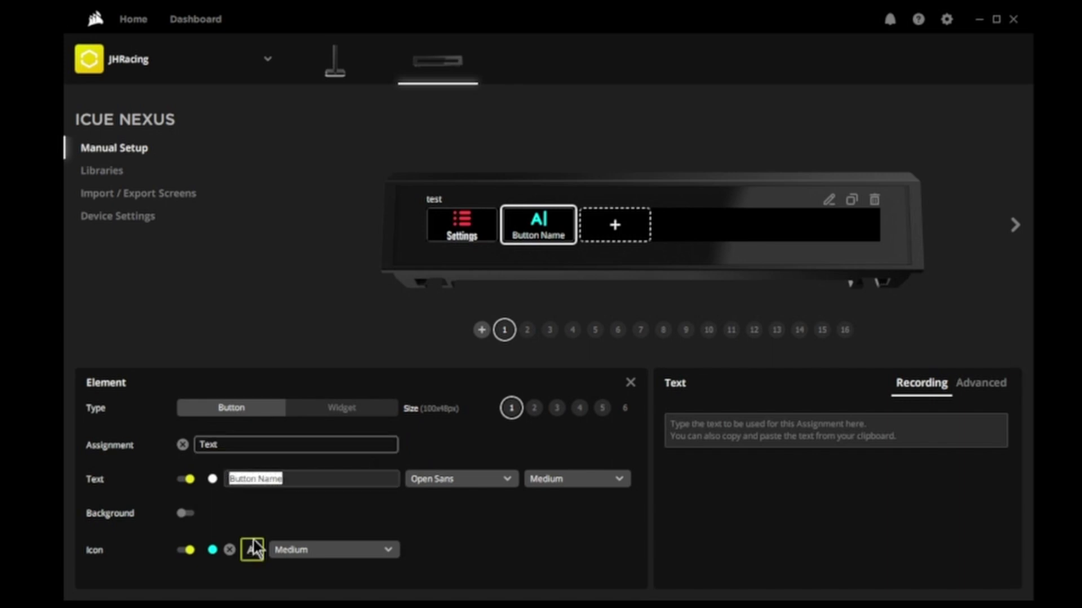
pyautogui.write('TEXT')
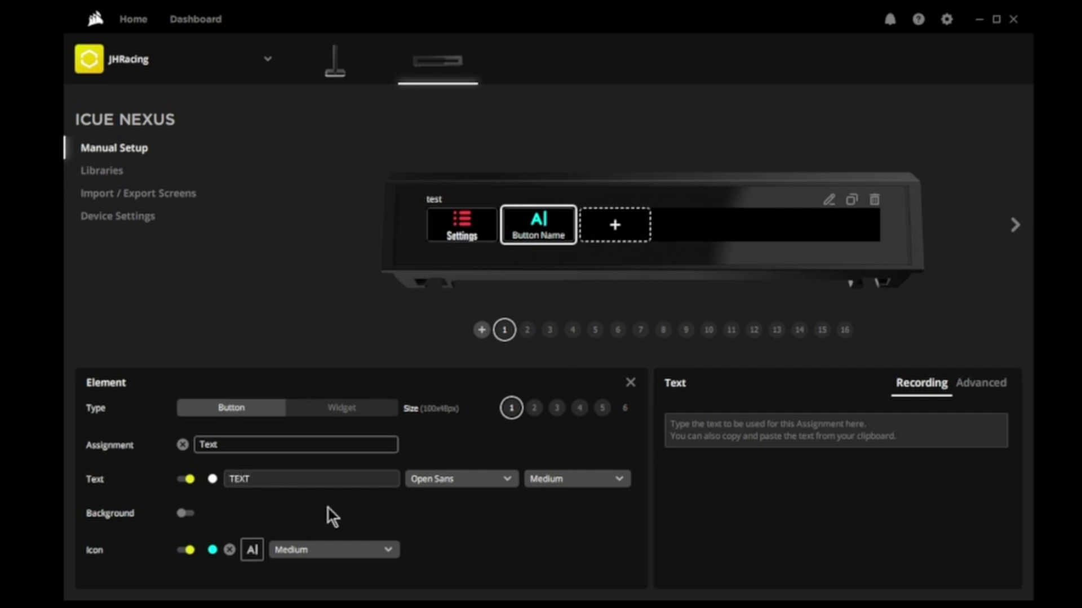
pyautogui.click(506, 479)
pyautogui.scroll(-15, 473, 417)
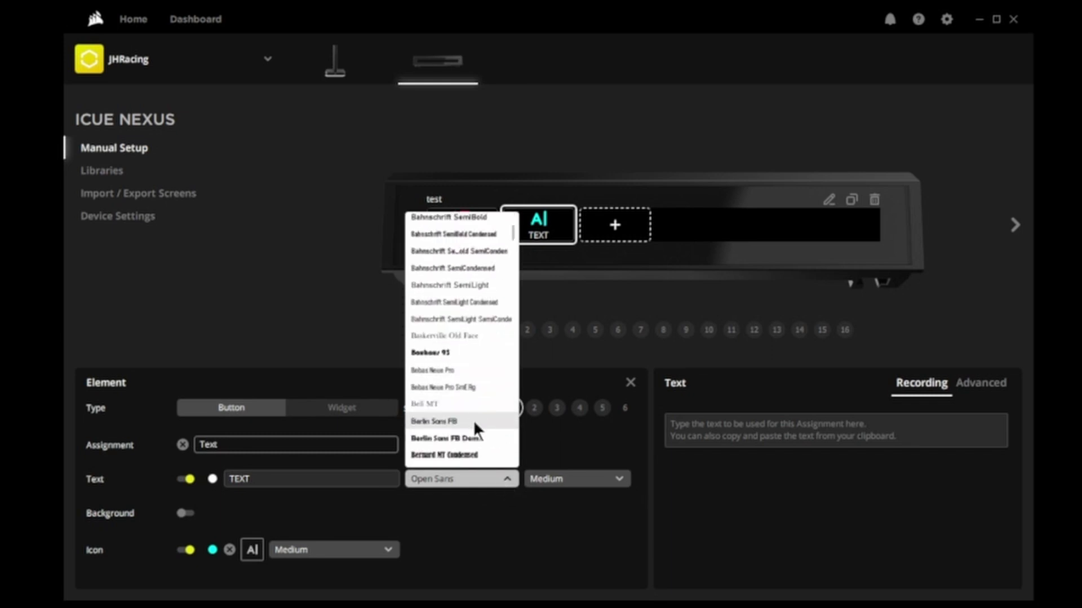
pyautogui.scroll(2, 471, 420)
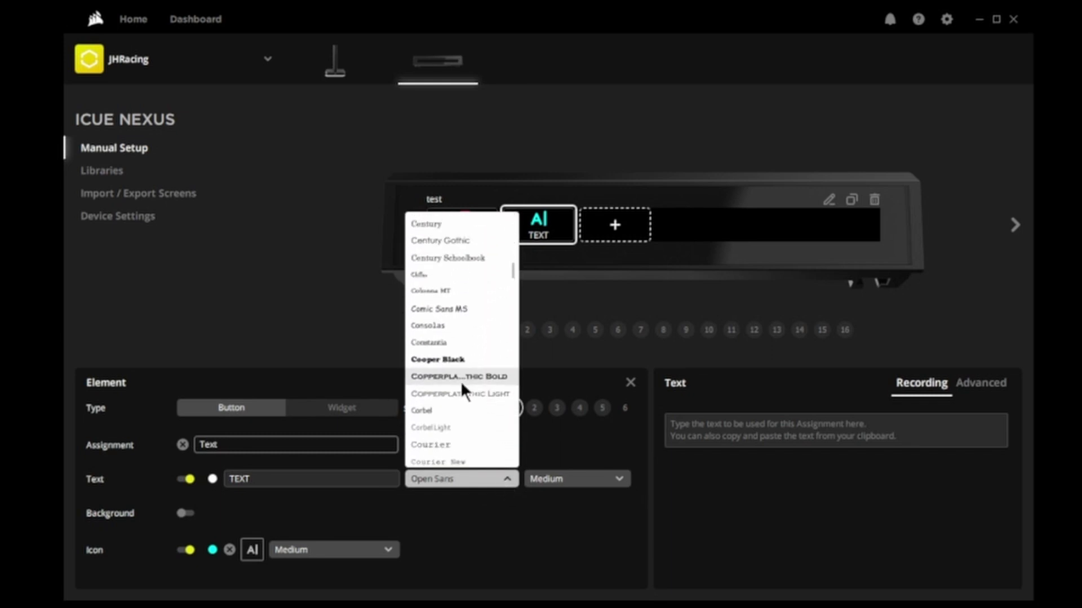
pyautogui.click(451, 358)
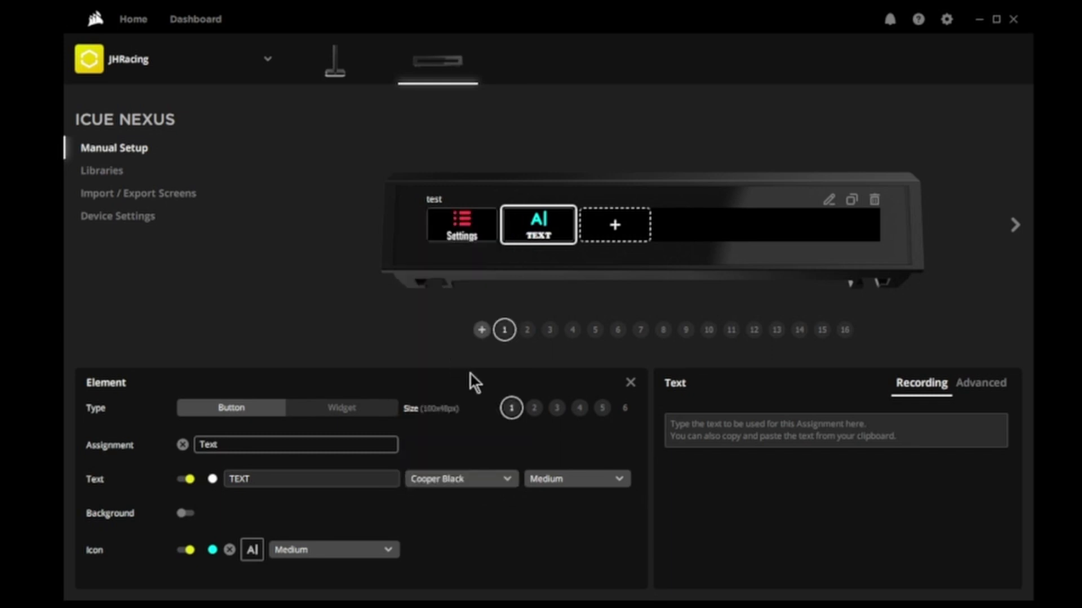
pyautogui.click(621, 480)
pyautogui.click(565, 569)
pyautogui.moveTo(564, 221)
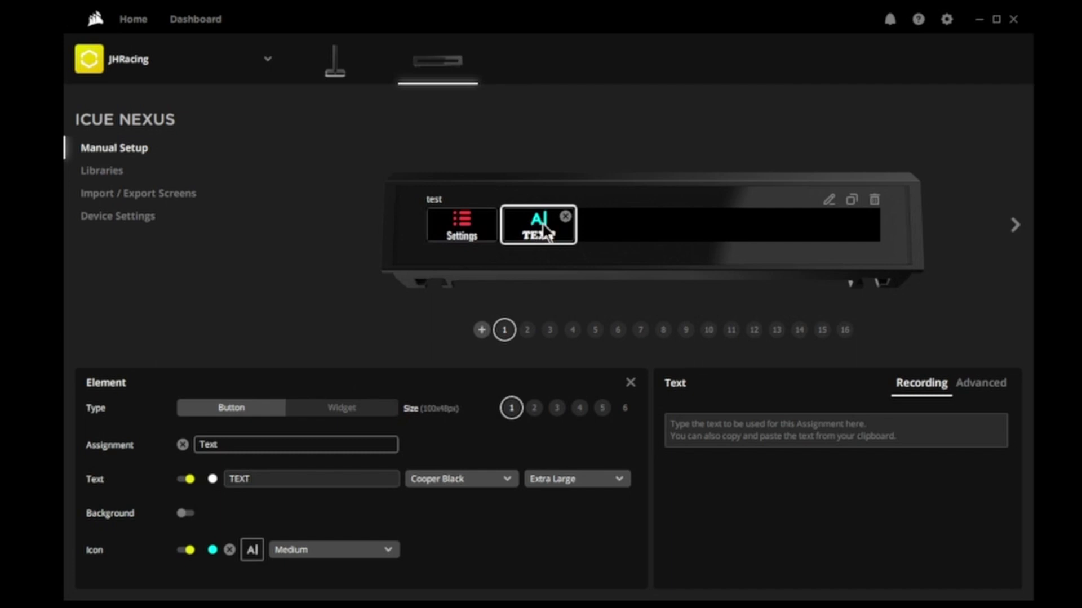
pyautogui.click(179, 550)
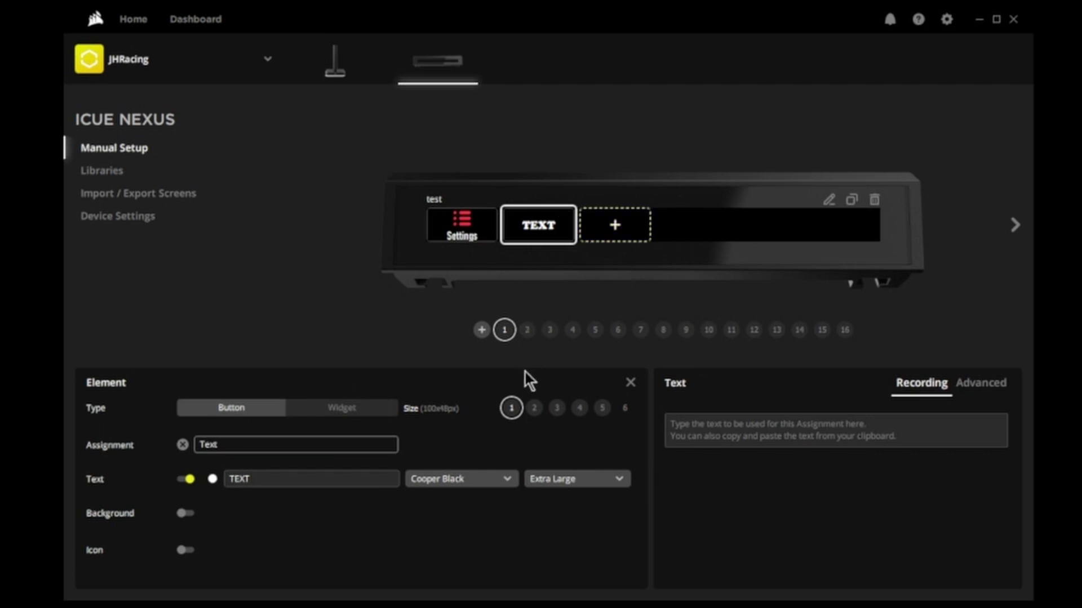
# Step: Add a third button with a Media assignment set to Mute
pyautogui.click(623, 235)
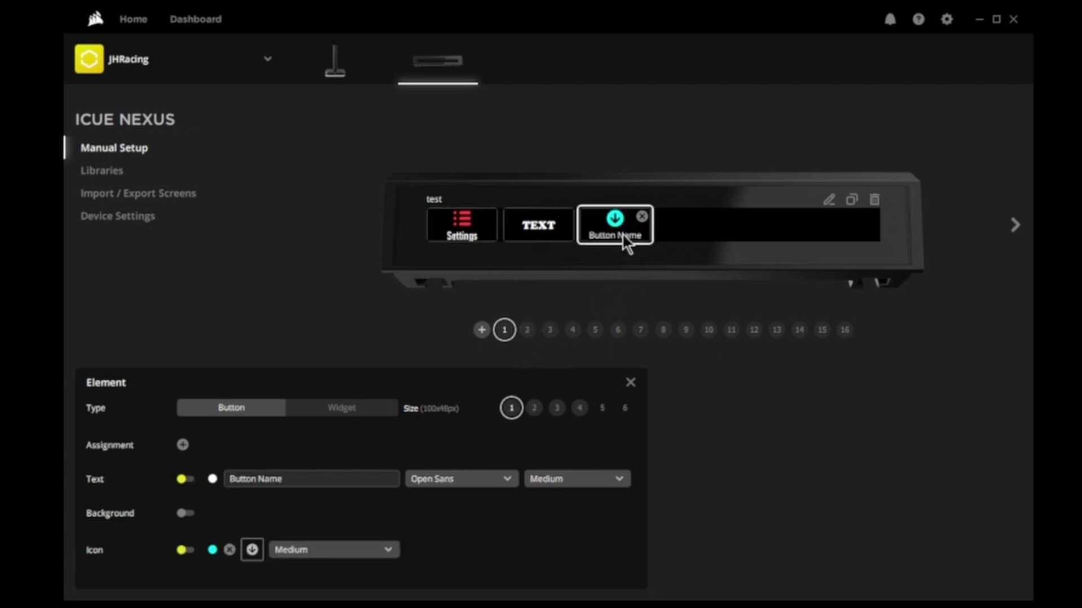
pyautogui.click(182, 446)
pyautogui.moveTo(328, 438)
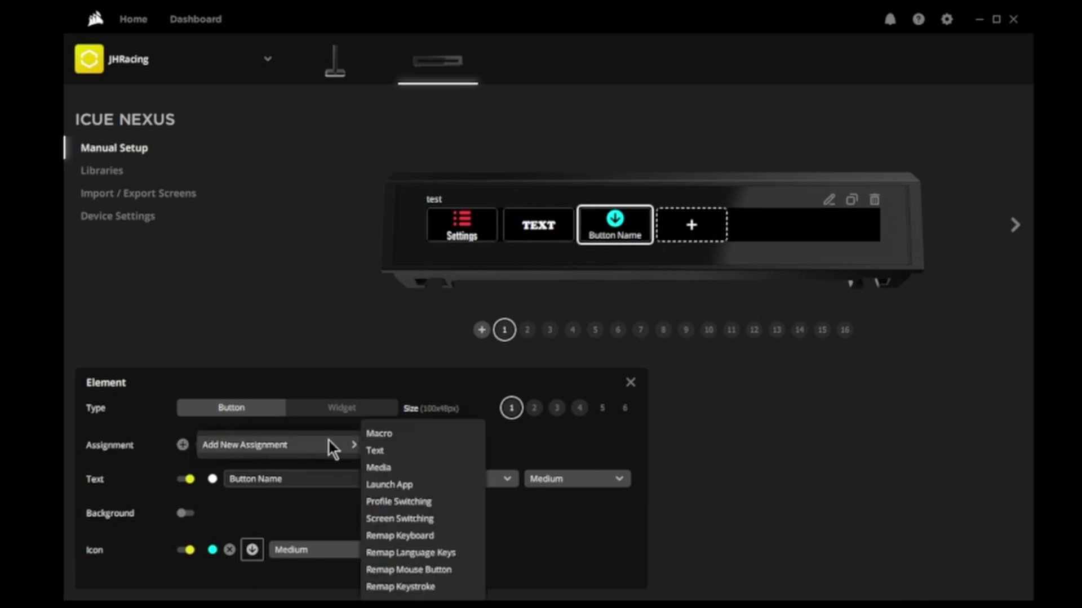
pyautogui.click(383, 469)
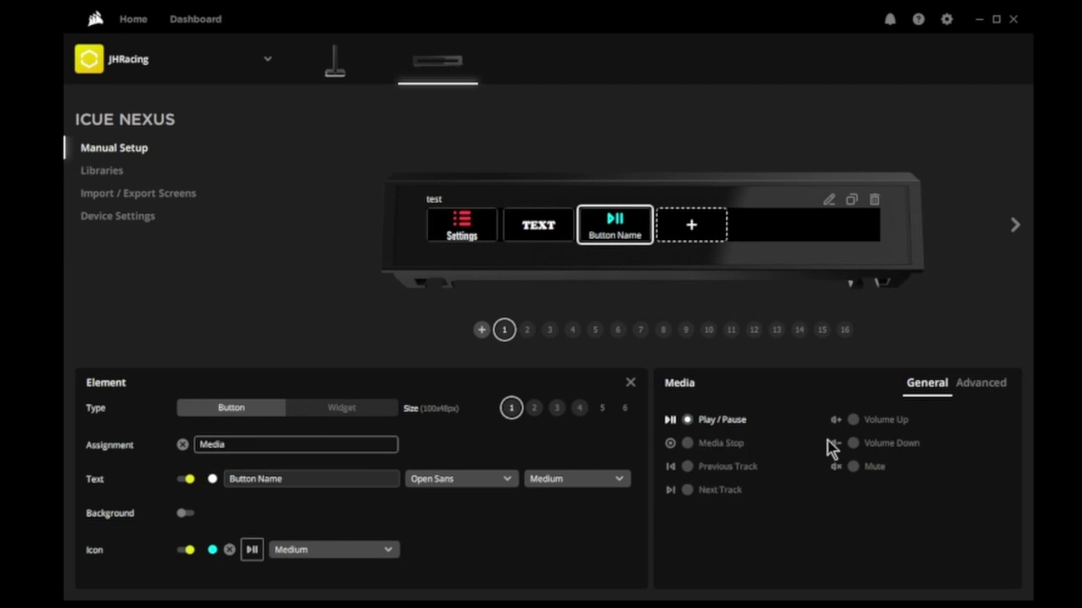
pyautogui.click(874, 469)
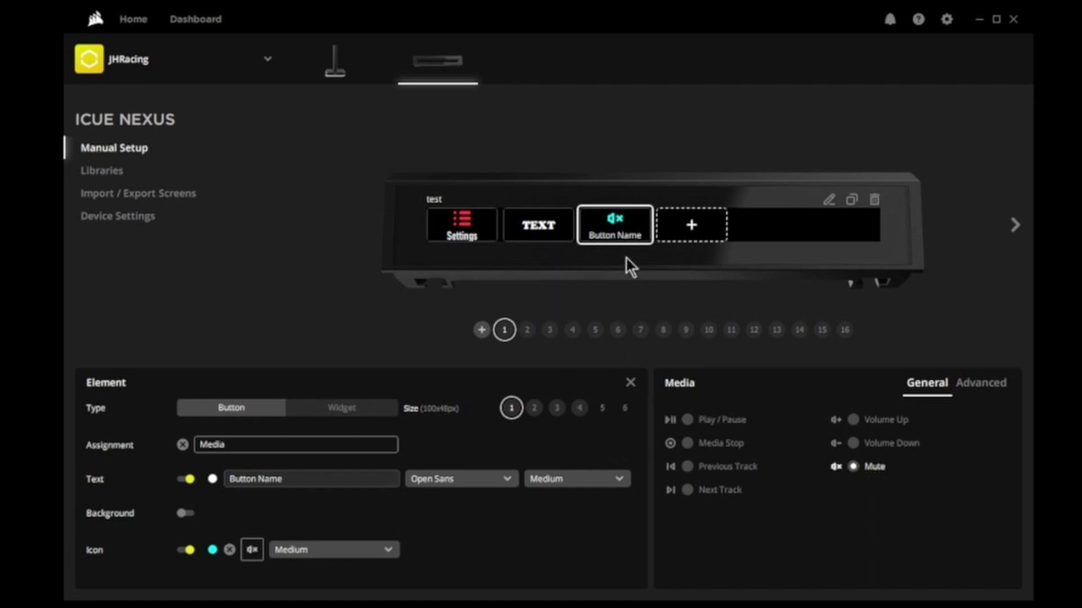
# Step: Hide the mute button's text and make its icon purple and Extra Large
pyautogui.moveTo(611, 231)
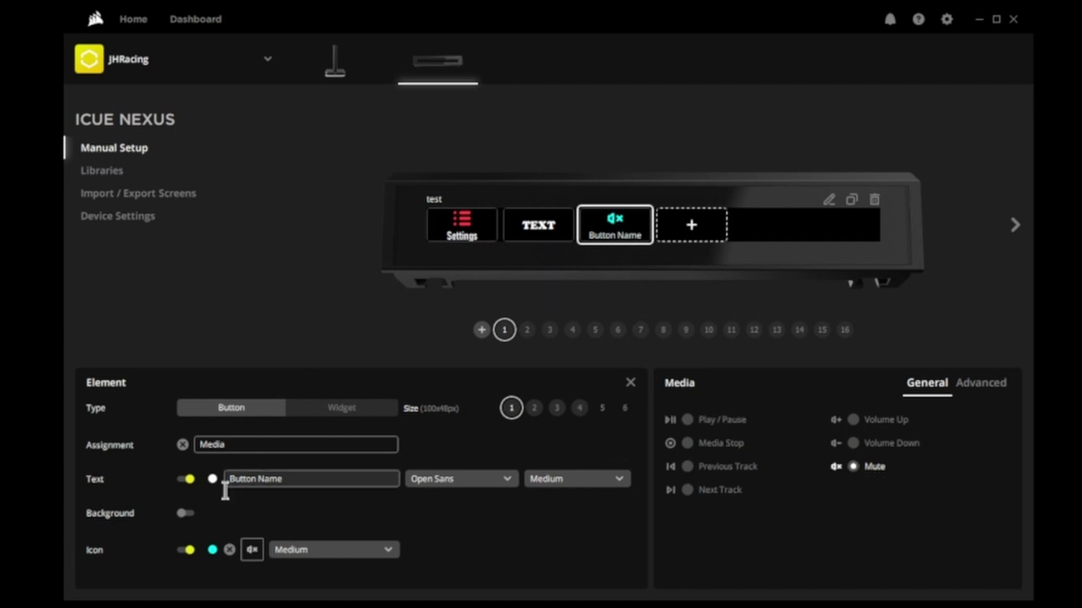
pyautogui.click(182, 480)
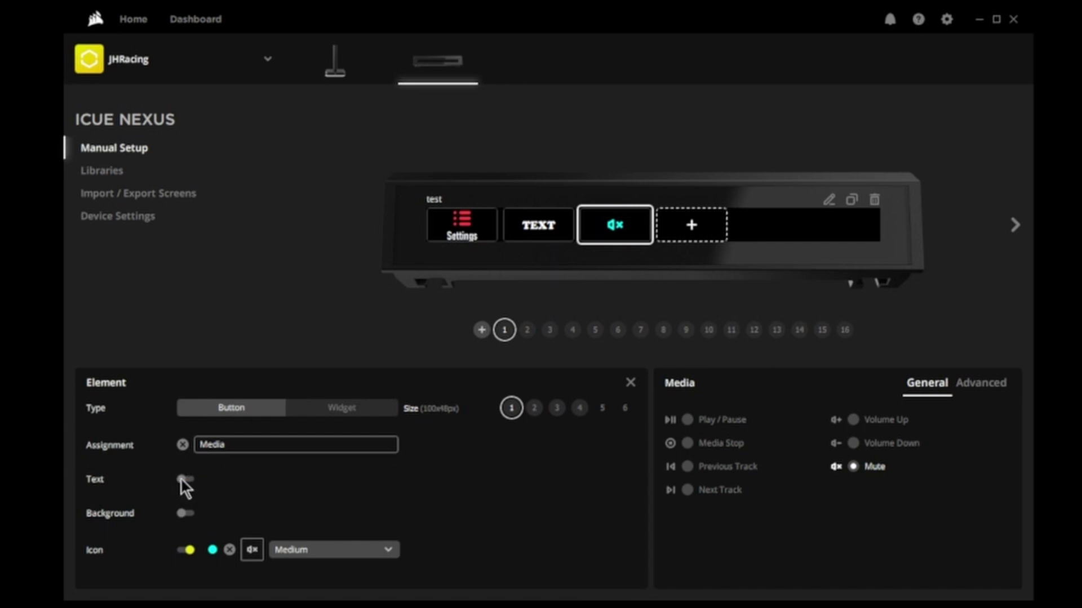
pyautogui.click(213, 550)
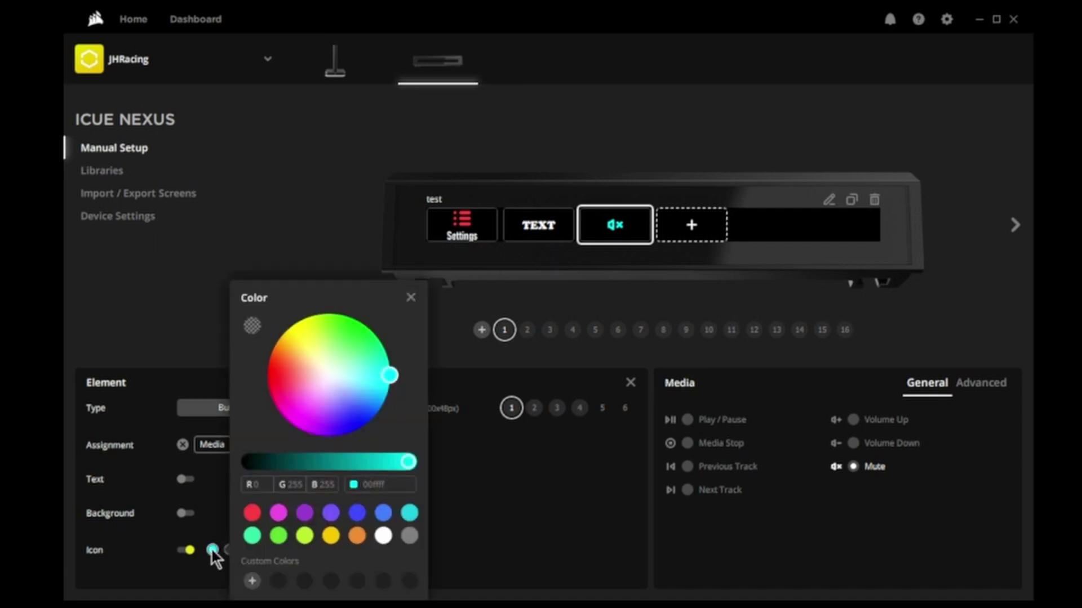
pyautogui.click(305, 512)
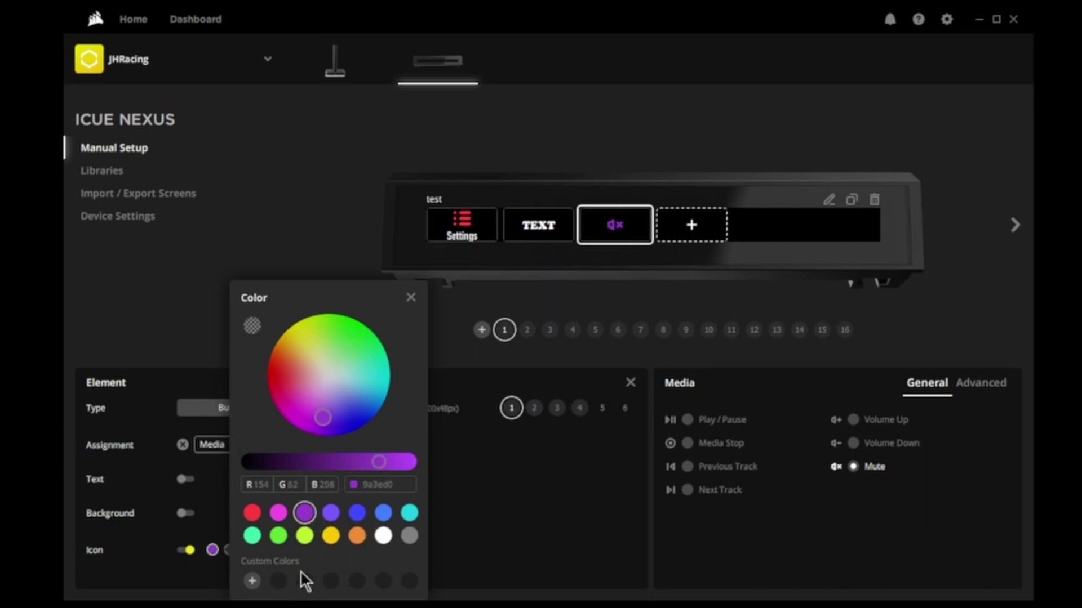
pyautogui.click(159, 591)
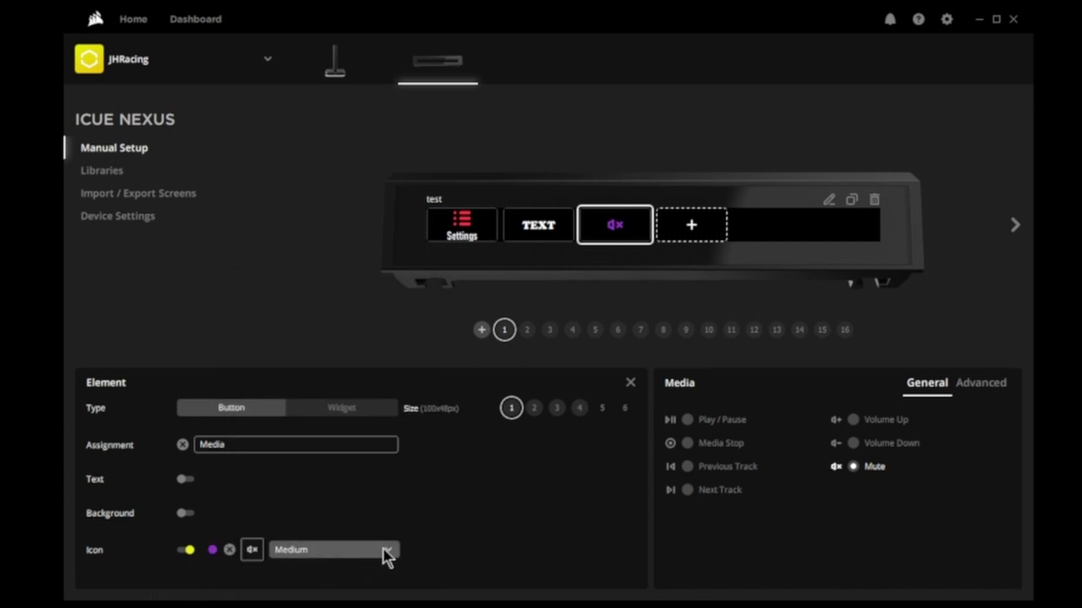
pyautogui.click(383, 549)
pyautogui.click(304, 530)
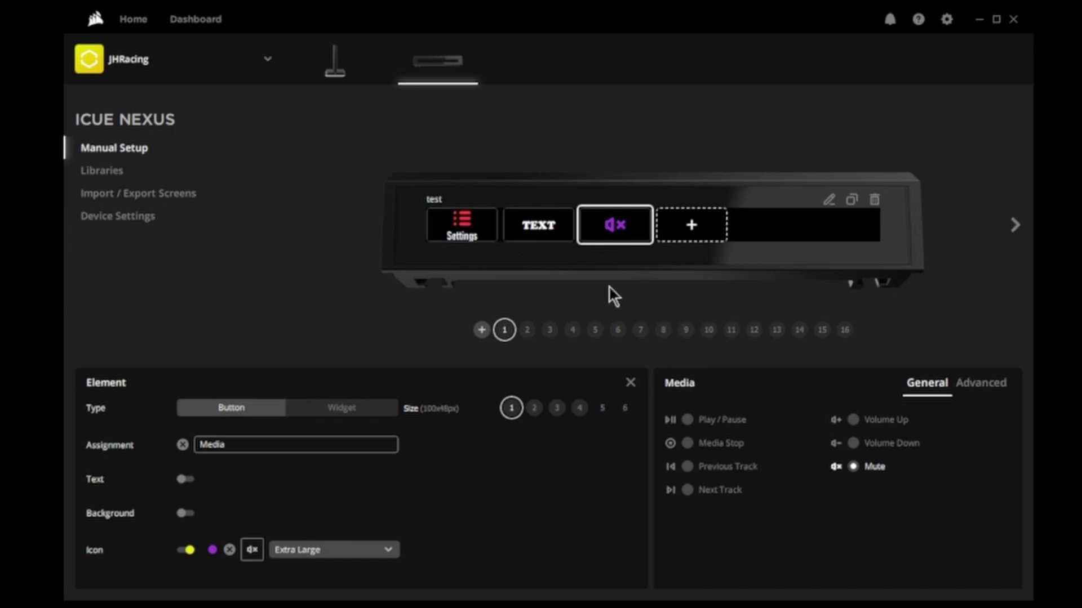
# Step: Add a fourth button assigned to launch CrewChiefV4.exe
pyautogui.click(691, 227)
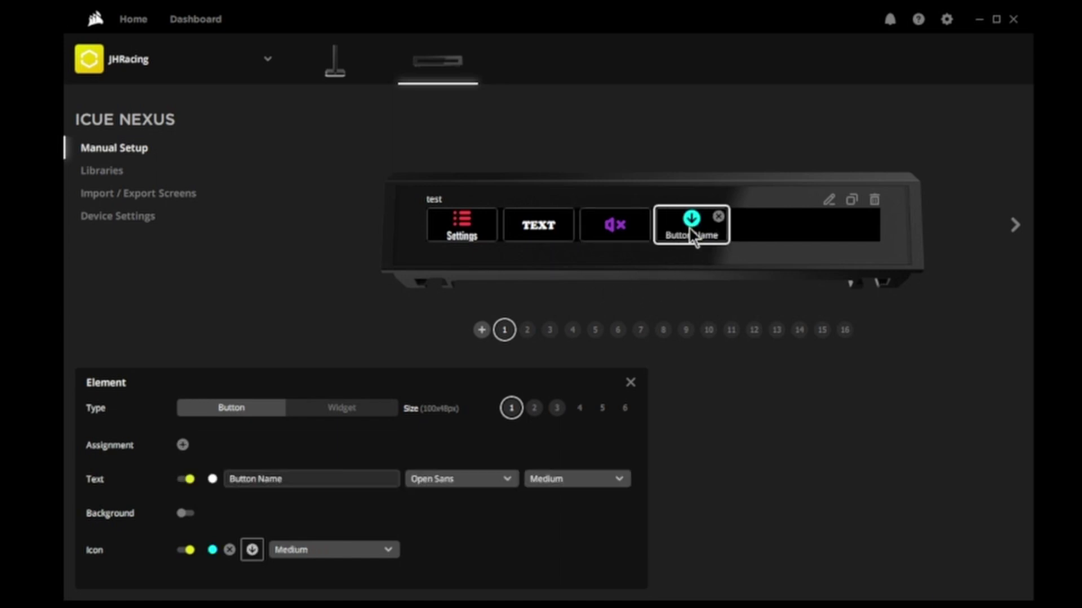
pyautogui.click(183, 445)
pyautogui.moveTo(341, 442)
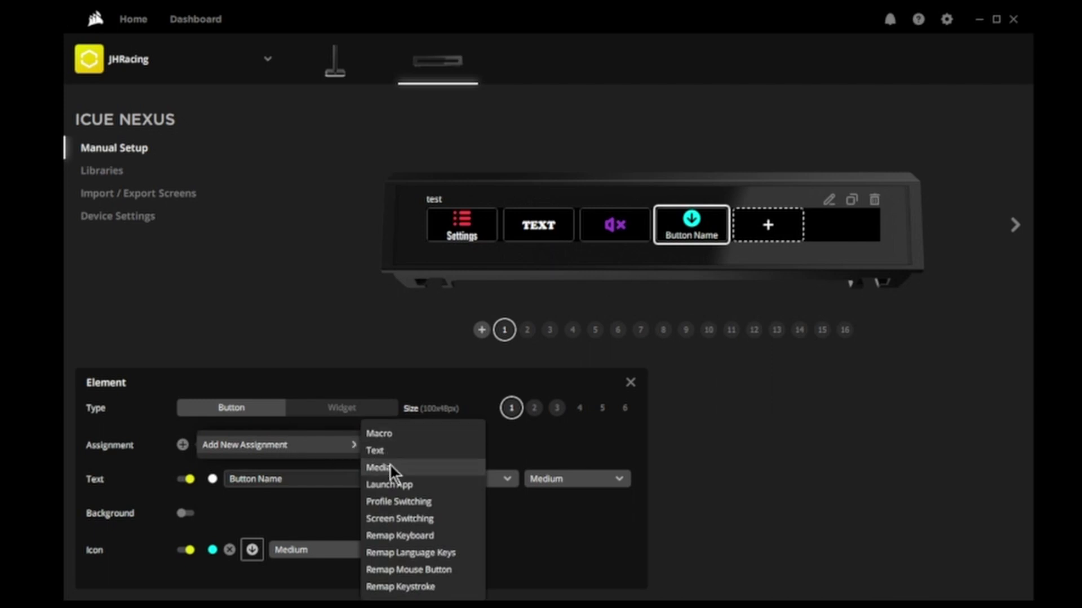
pyautogui.click(390, 485)
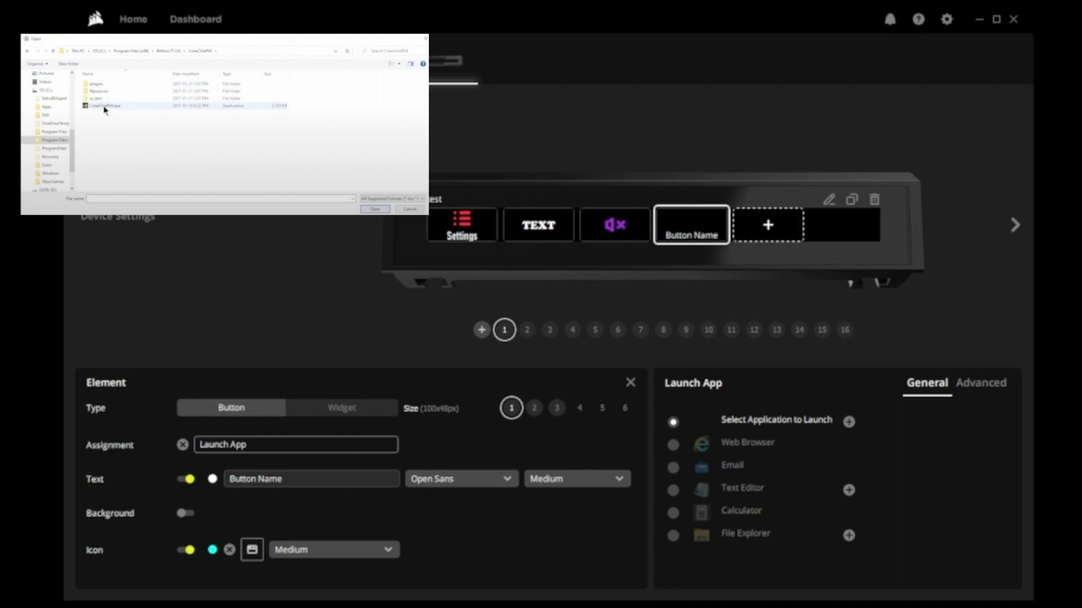
pyautogui.doubleClick(104, 106)
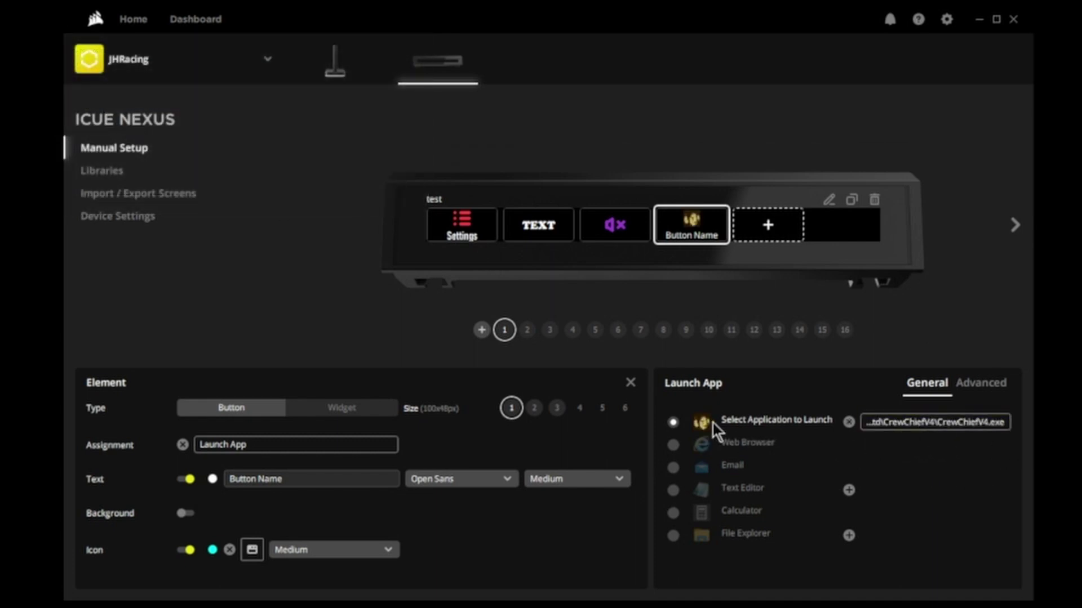
# Step: Hide the CrewChief button's text label, set its icon to Extra Large, and add a fifth button
pyautogui.moveTo(694, 236)
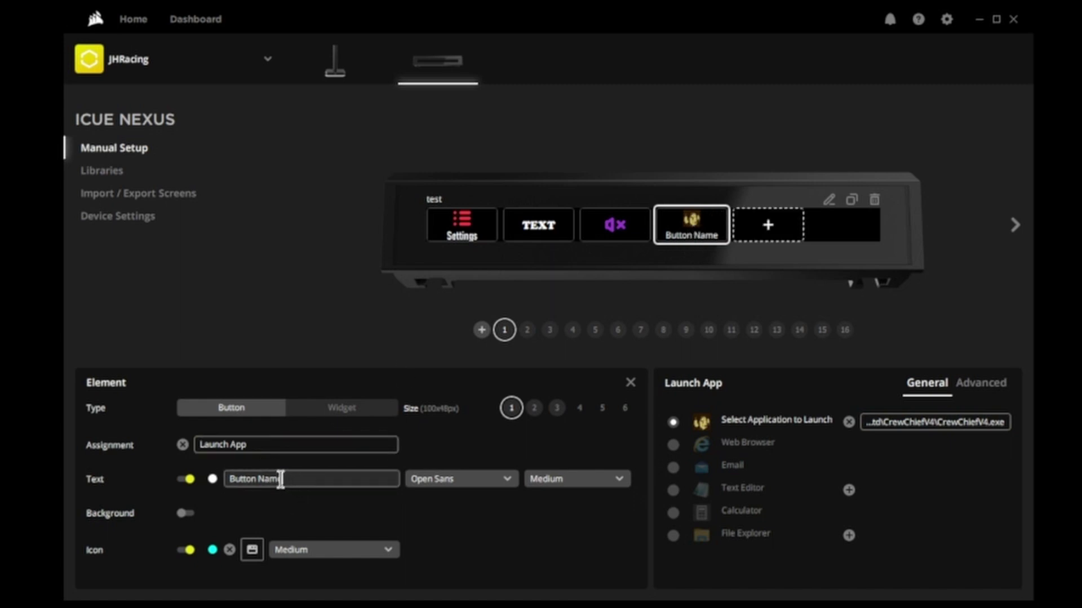
pyautogui.moveTo(280, 480); pyautogui.dragTo(226, 480)
pyautogui.click(184, 479)
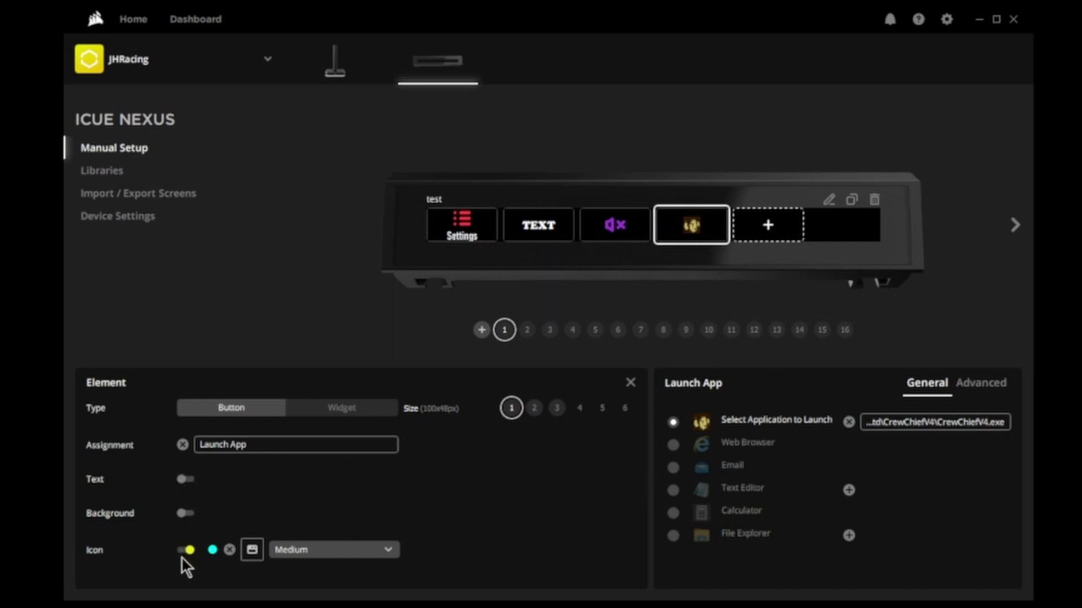
pyautogui.click(385, 550)
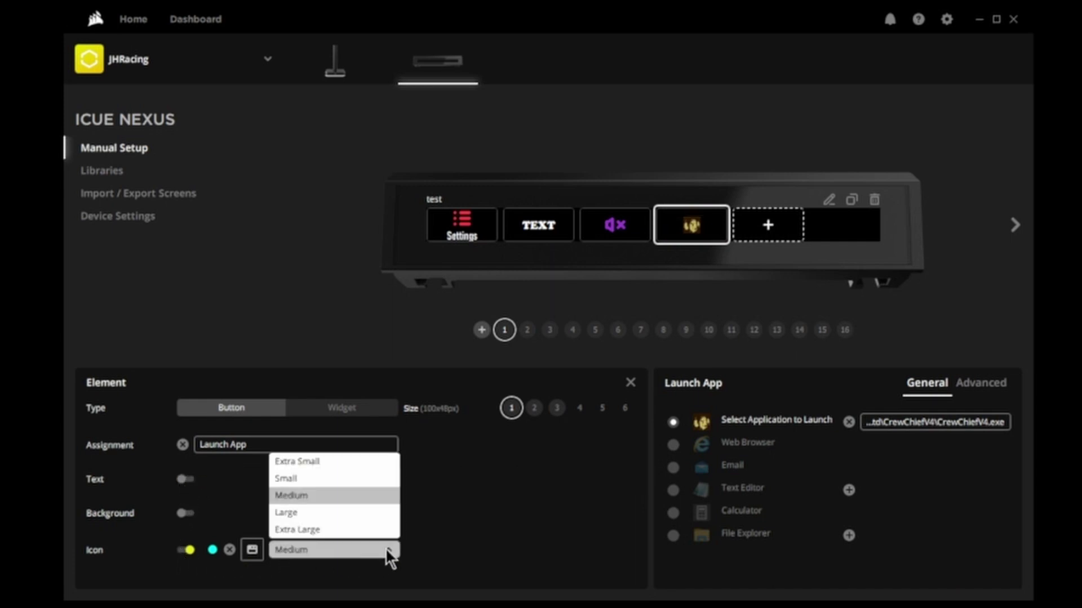
pyautogui.click(336, 532)
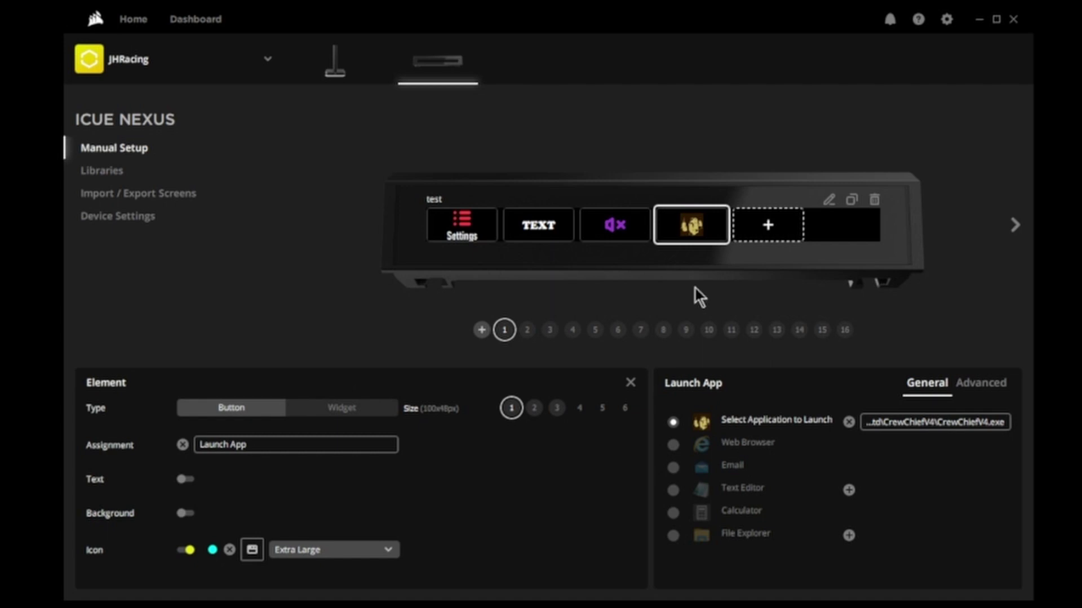
pyautogui.click(773, 225)
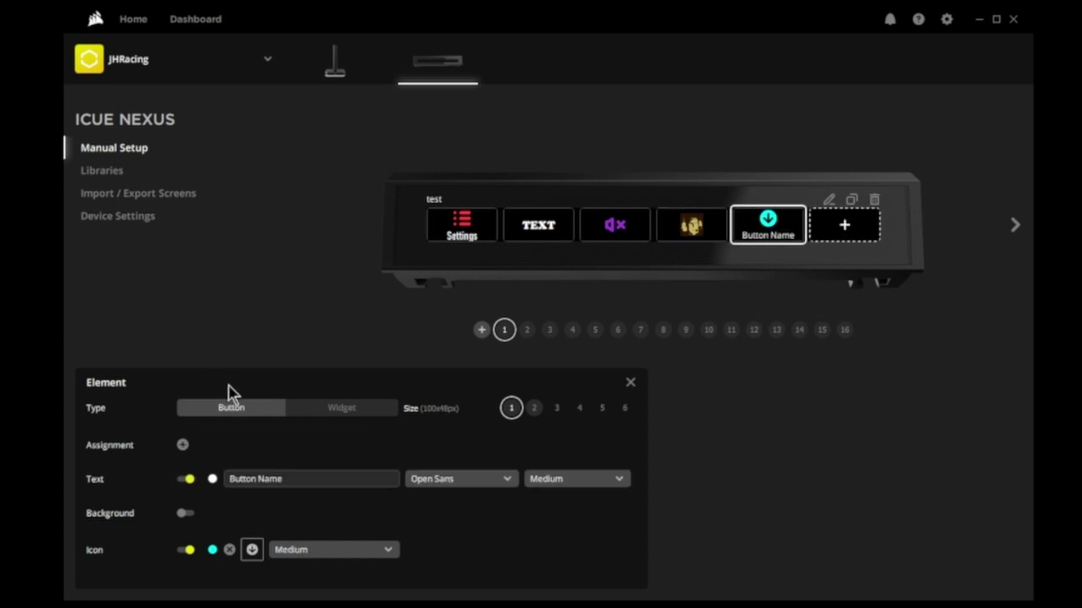
# Step: Change the fifth element's type from button to Widget
pyautogui.click(184, 446)
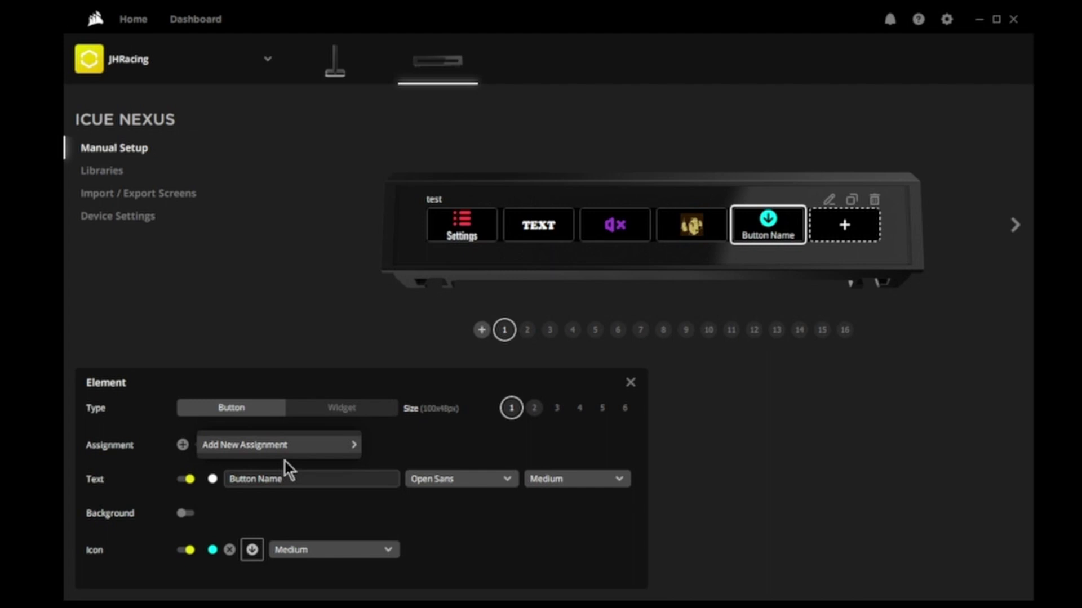
pyautogui.moveTo(338, 446)
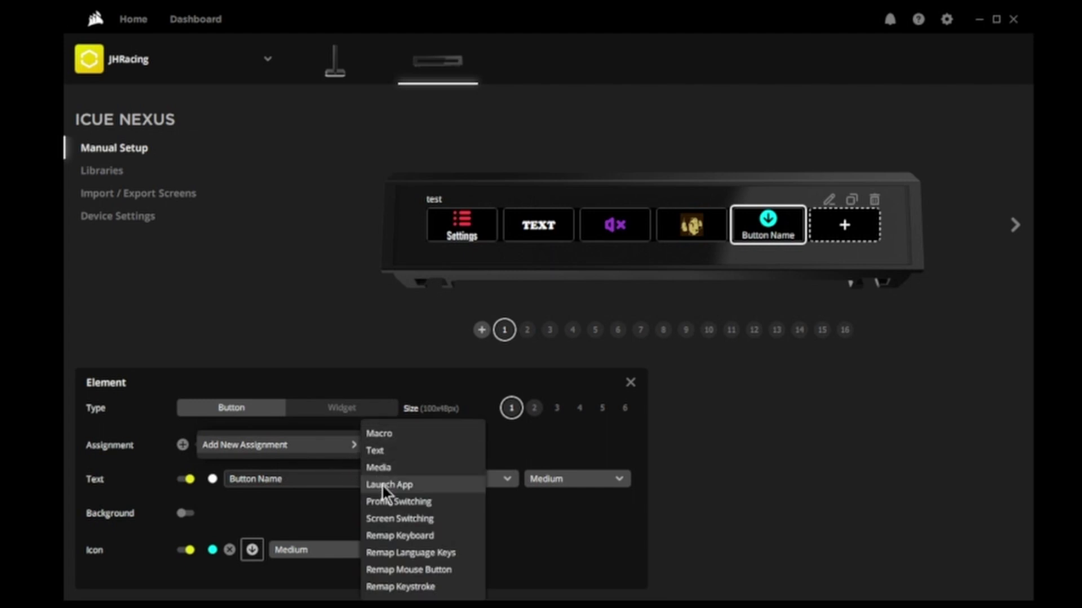
pyautogui.click(341, 407)
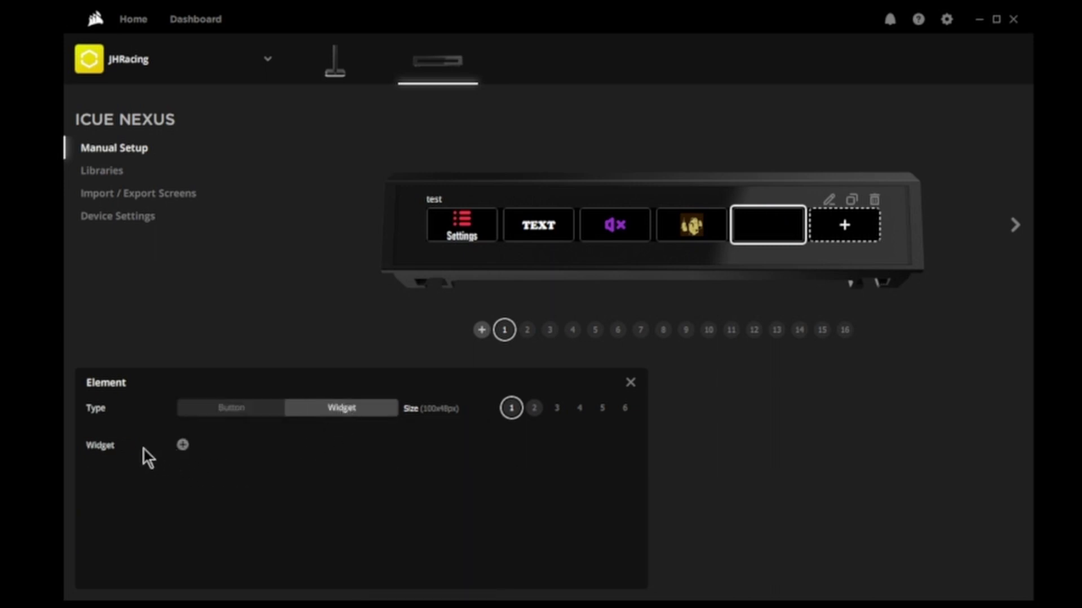
# Step: Make it a System Info Clock widget in 12-hour format with the date shown
pyautogui.click(182, 445)
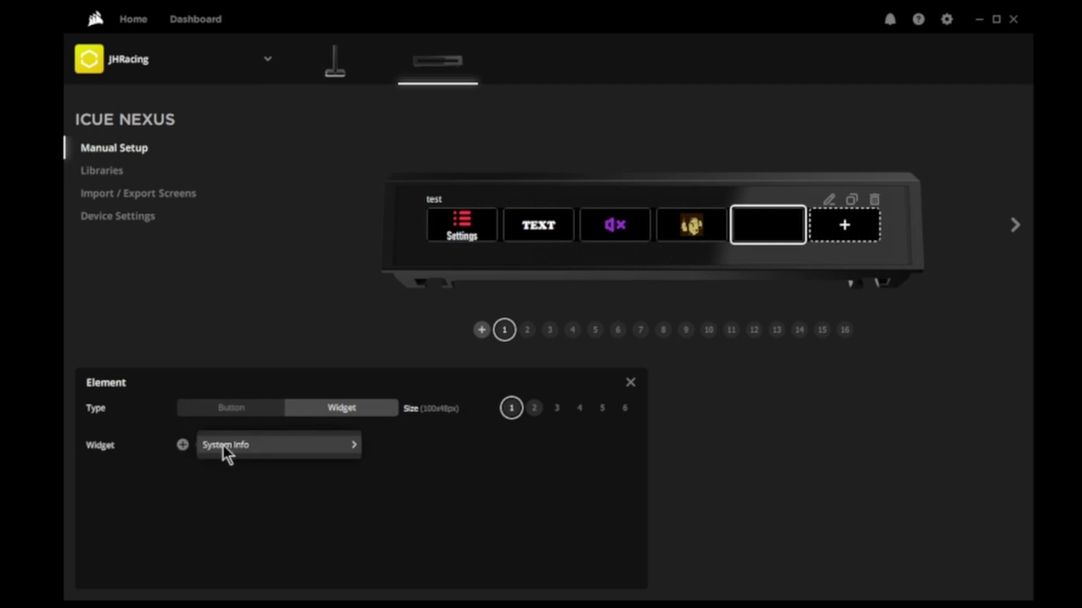
pyautogui.moveTo(326, 450)
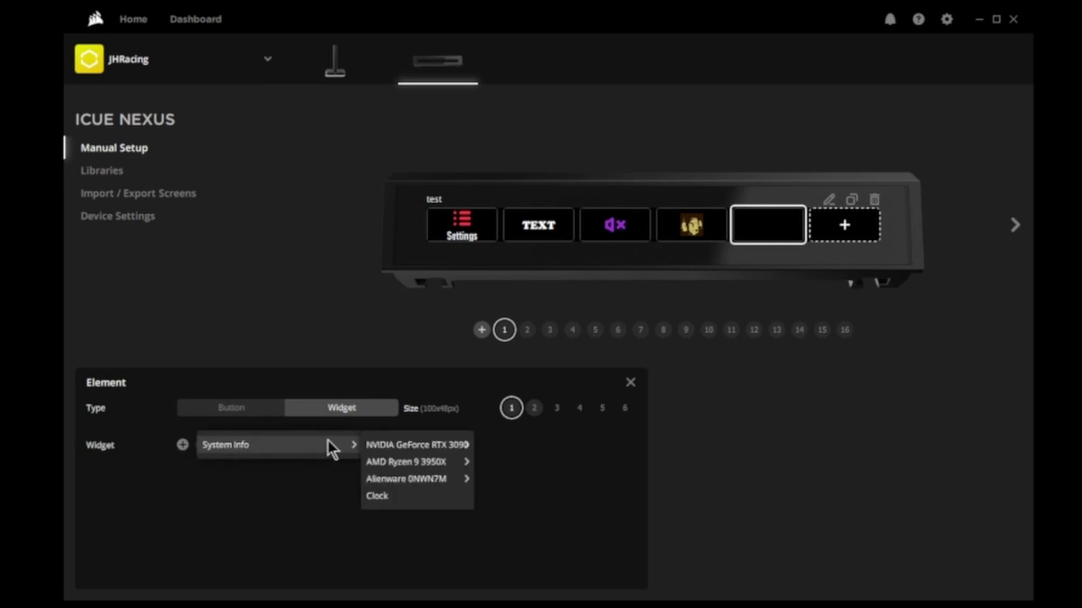
pyautogui.moveTo(408, 448)
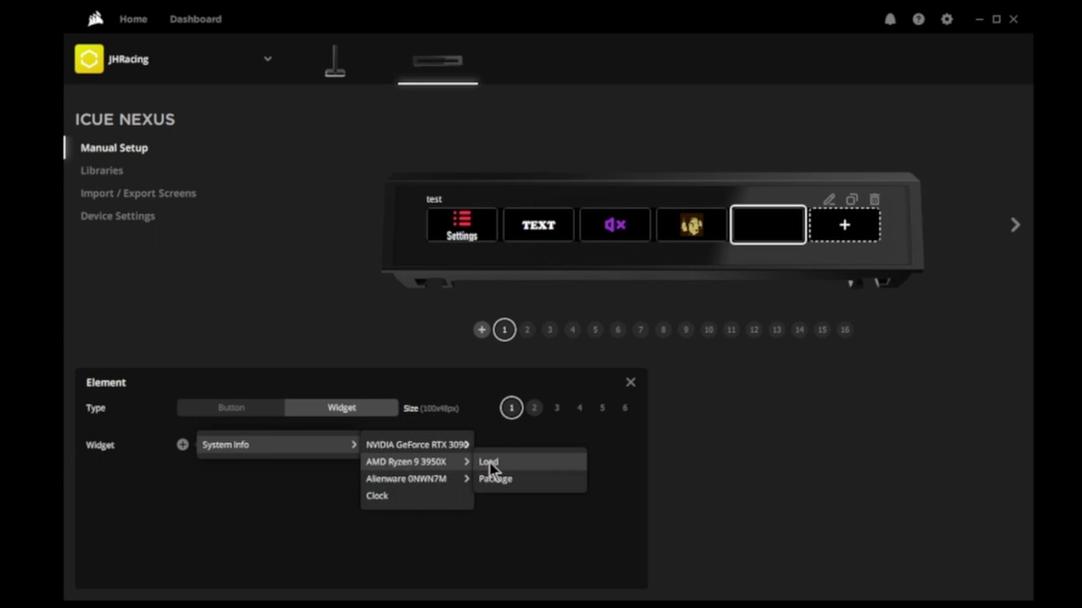
pyautogui.moveTo(407, 483)
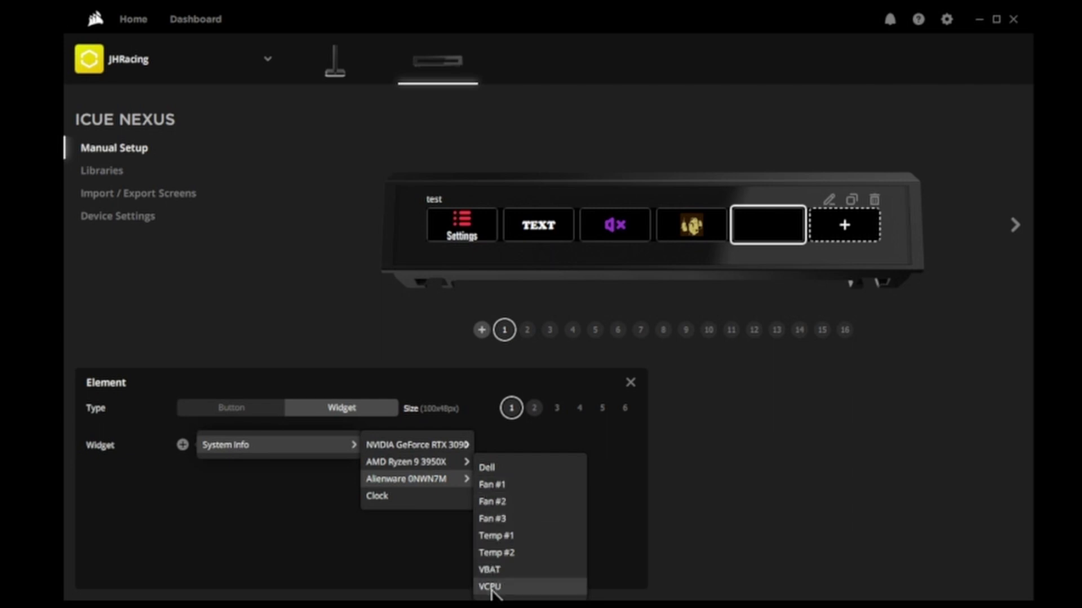
pyautogui.click(381, 499)
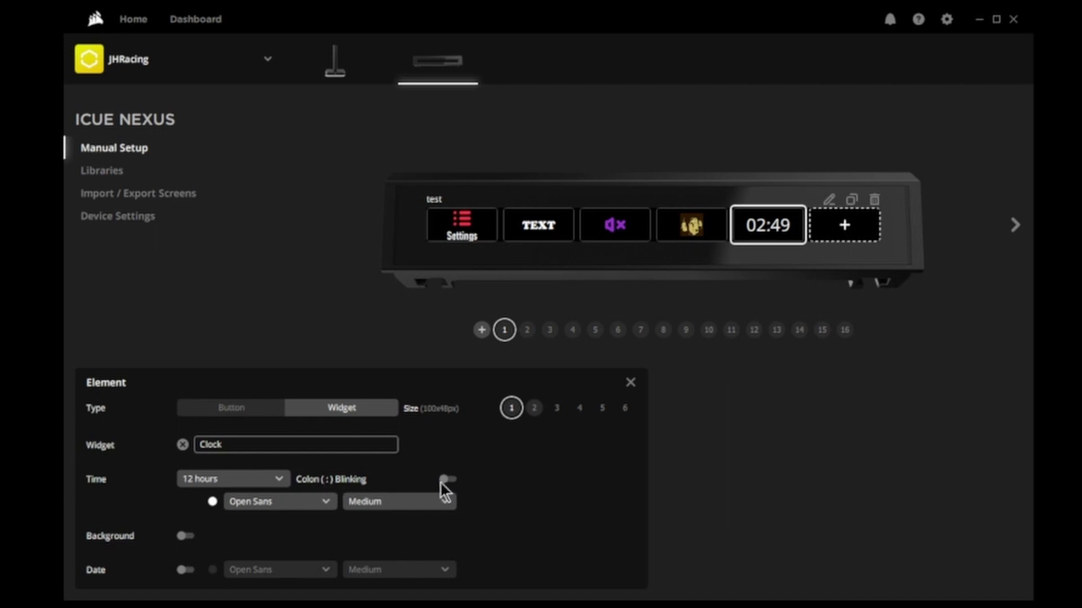
pyautogui.click(279, 479)
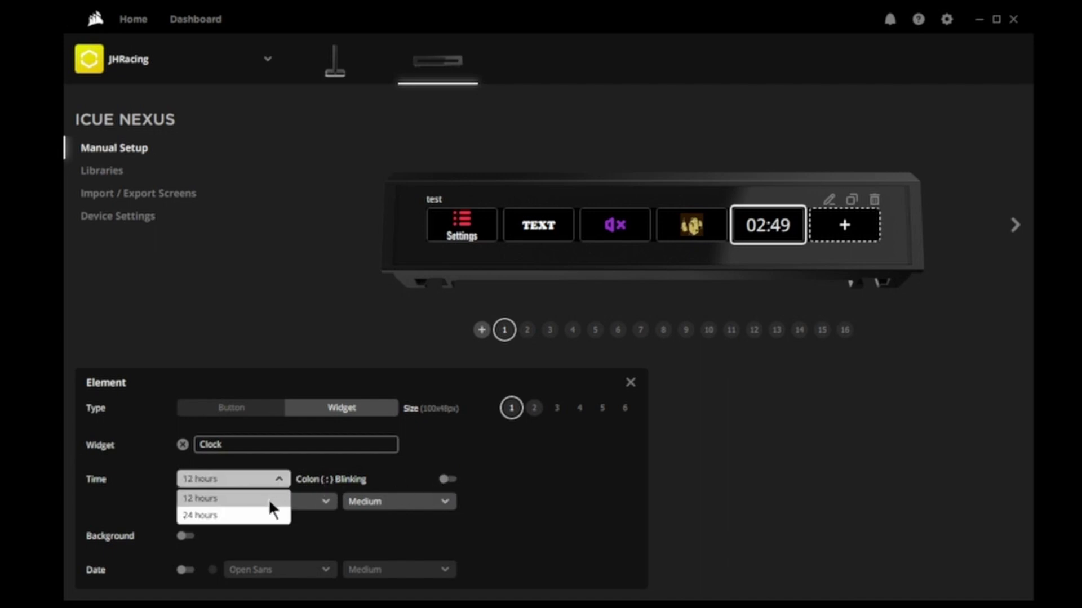
pyautogui.click(268, 499)
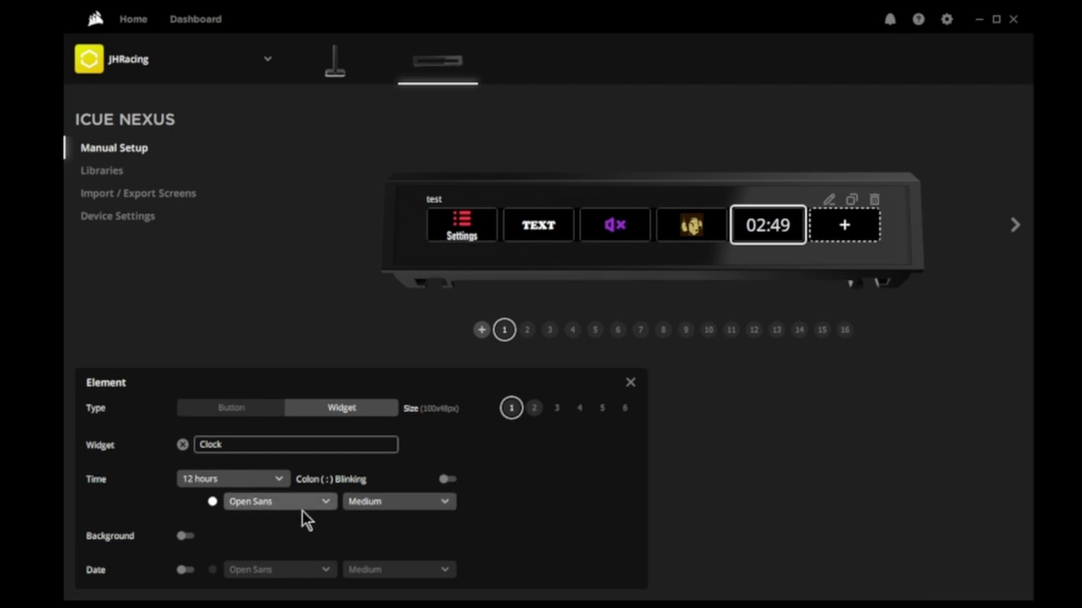
pyautogui.click(188, 570)
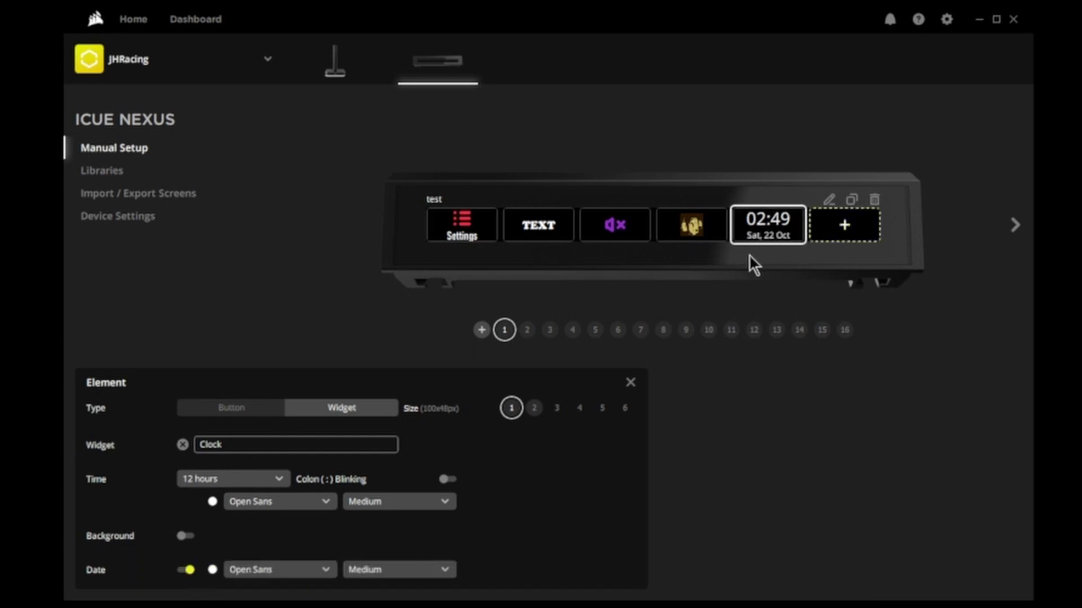
# Step: Add a widget in the last slot showing AMD Ryzen 9 3950X Load
pyautogui.click(847, 229)
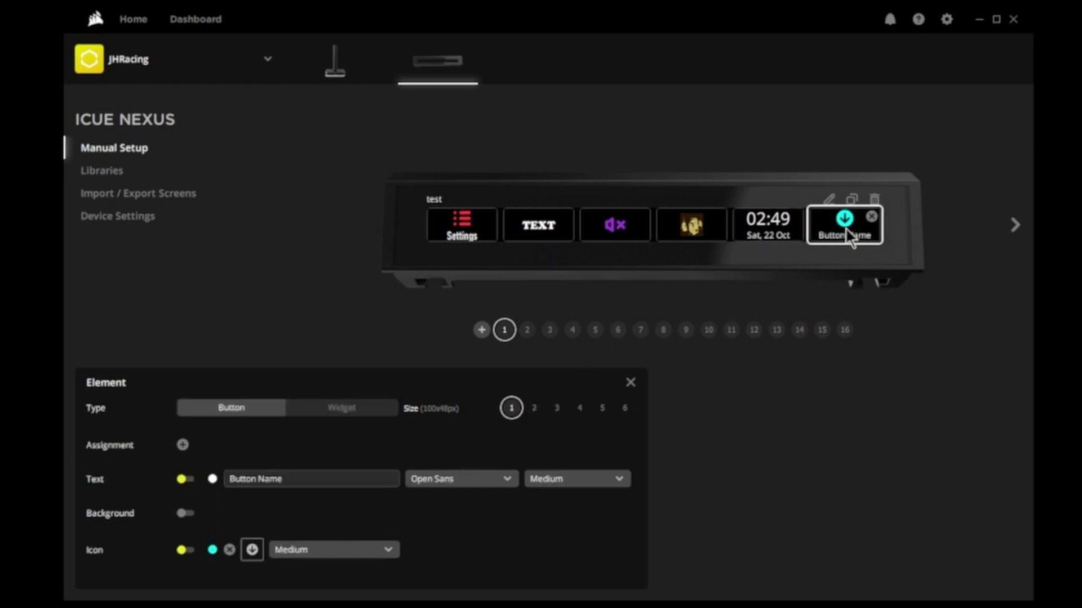
pyautogui.click(354, 406)
pyautogui.click(183, 446)
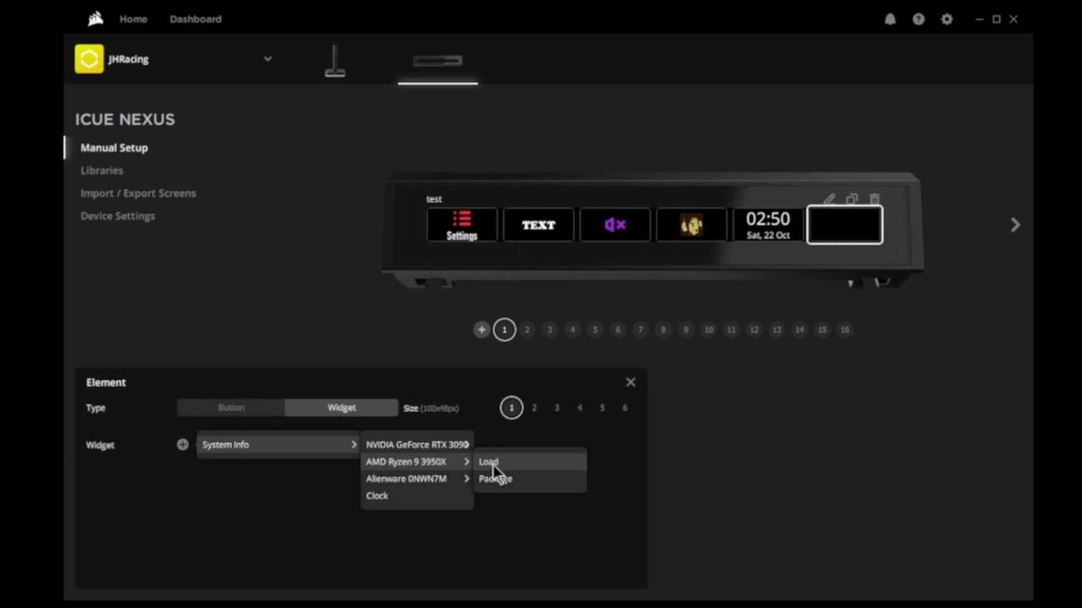
pyautogui.click(489, 463)
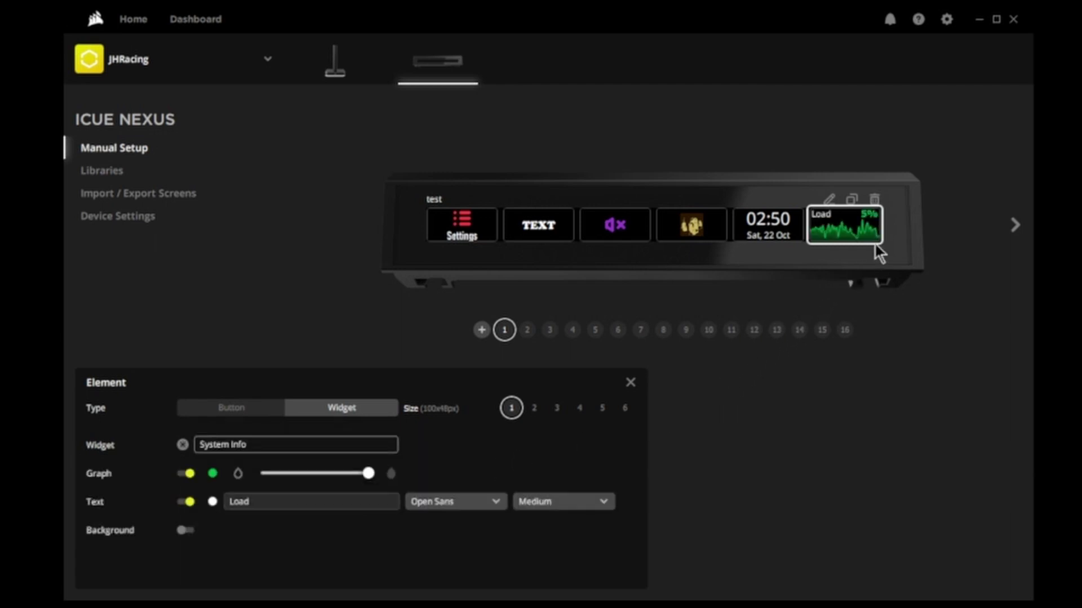
# Step: Toggle the Load graph off and back on, then adjust its transparency
pyautogui.moveTo(830, 241)
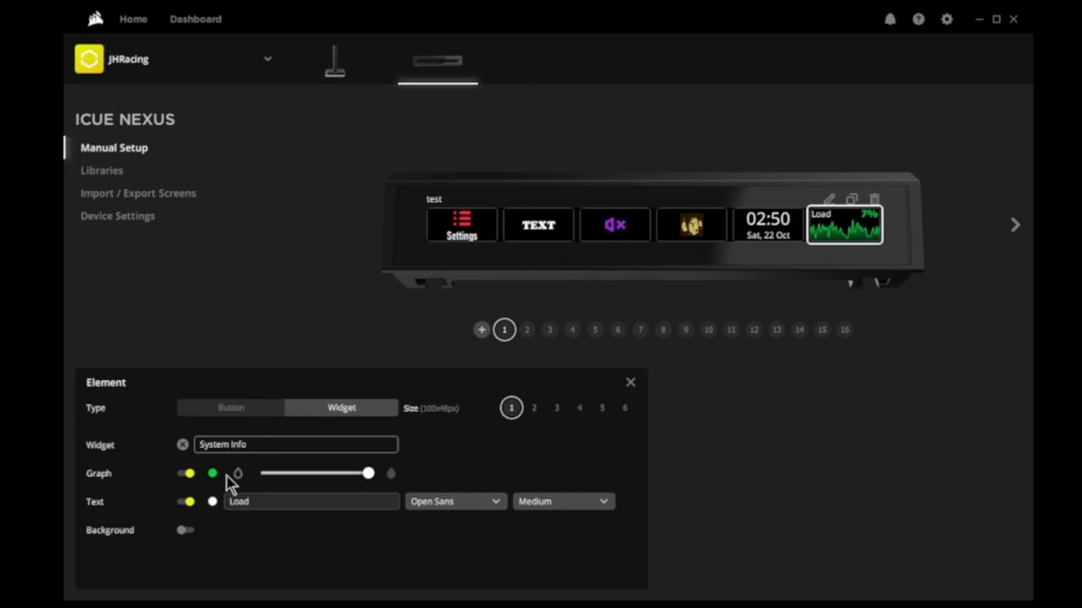
pyautogui.click(181, 474)
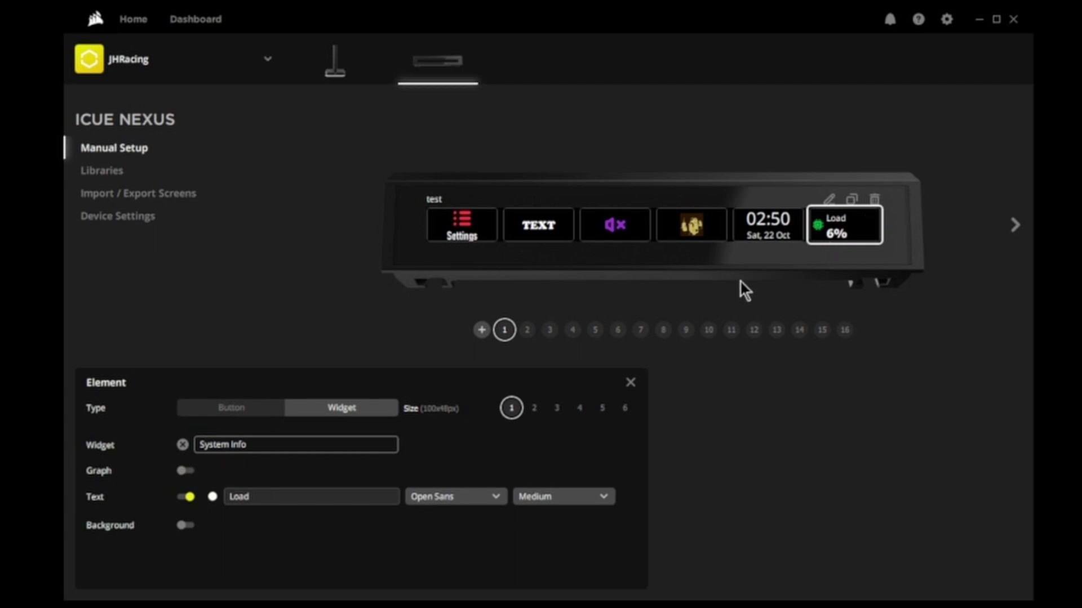
pyautogui.click(189, 473)
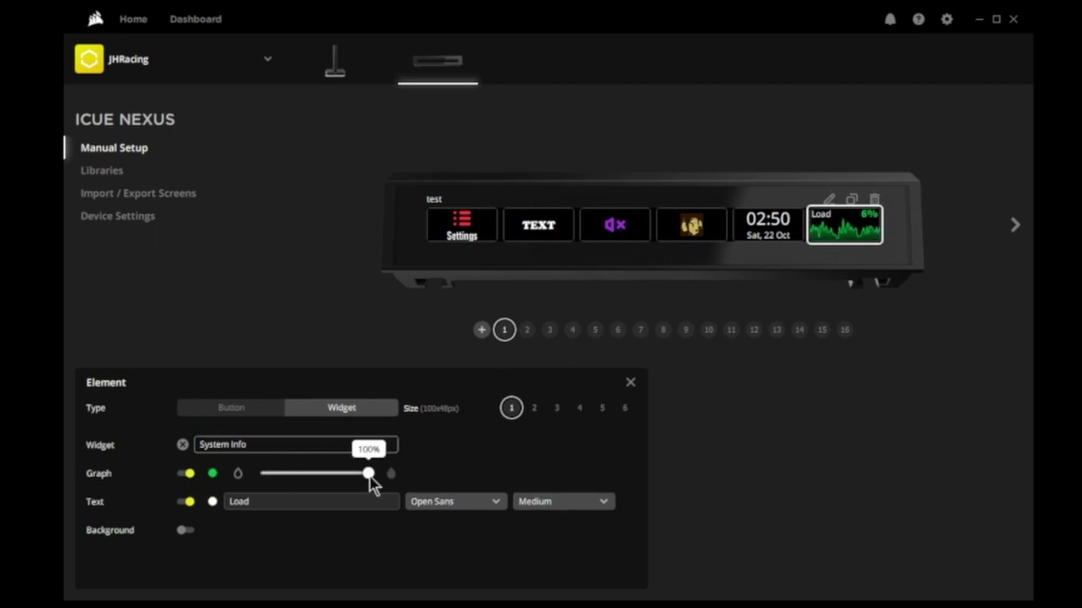
pyautogui.moveTo(368, 473); pyautogui.dragTo(397, 477)
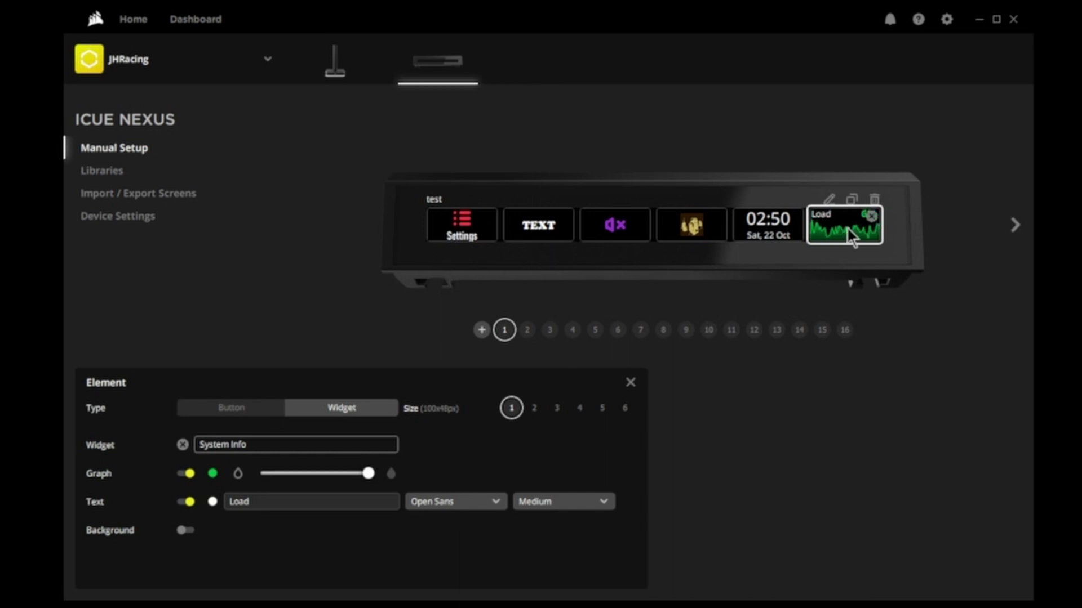
# Step: Delete the test screen and create a new blank Screen #16
pyautogui.click(873, 198)
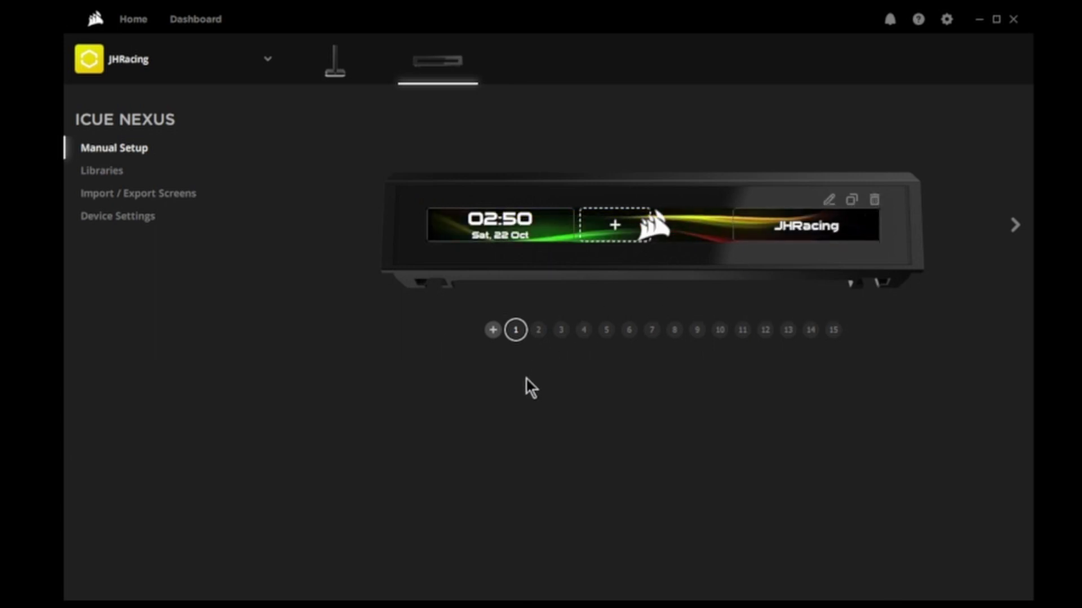
pyautogui.click(492, 330)
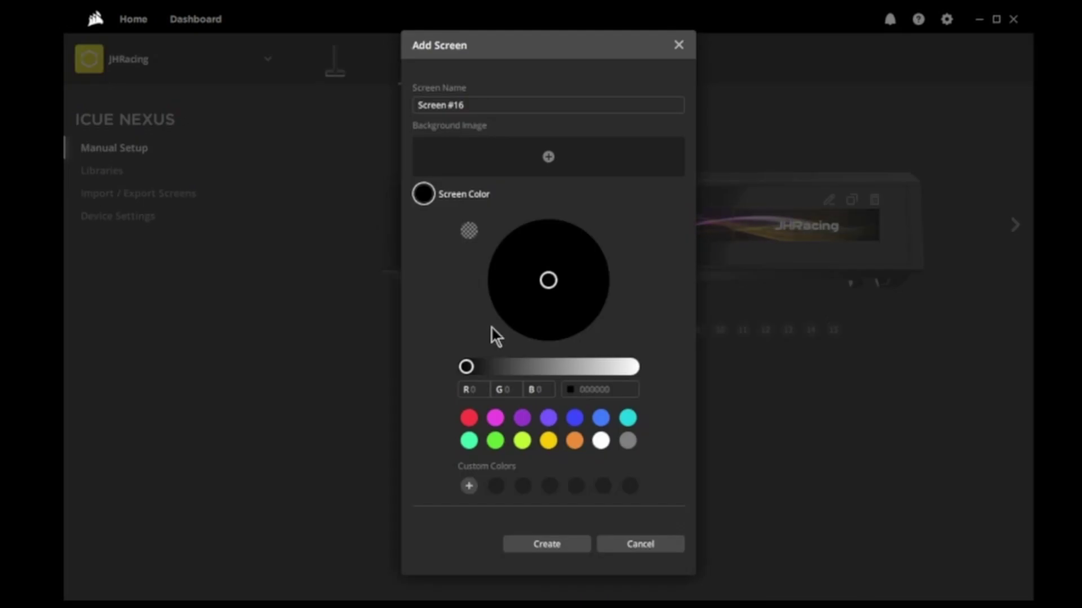
pyautogui.click(548, 545)
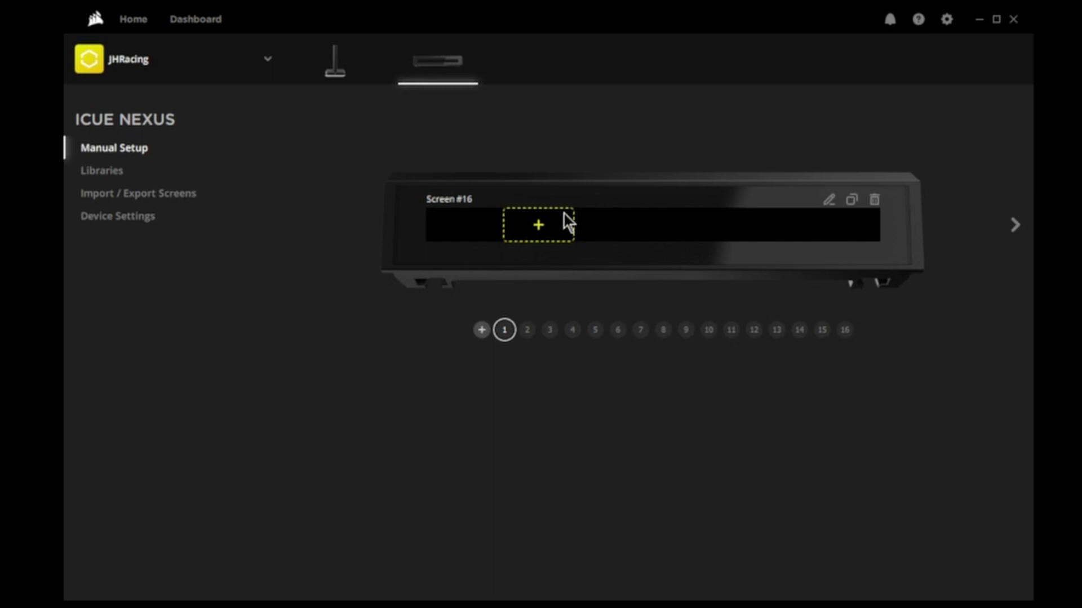
# Step: Add a button to Screen #16 and widen it to the full 640x48px width
pyautogui.click(447, 231)
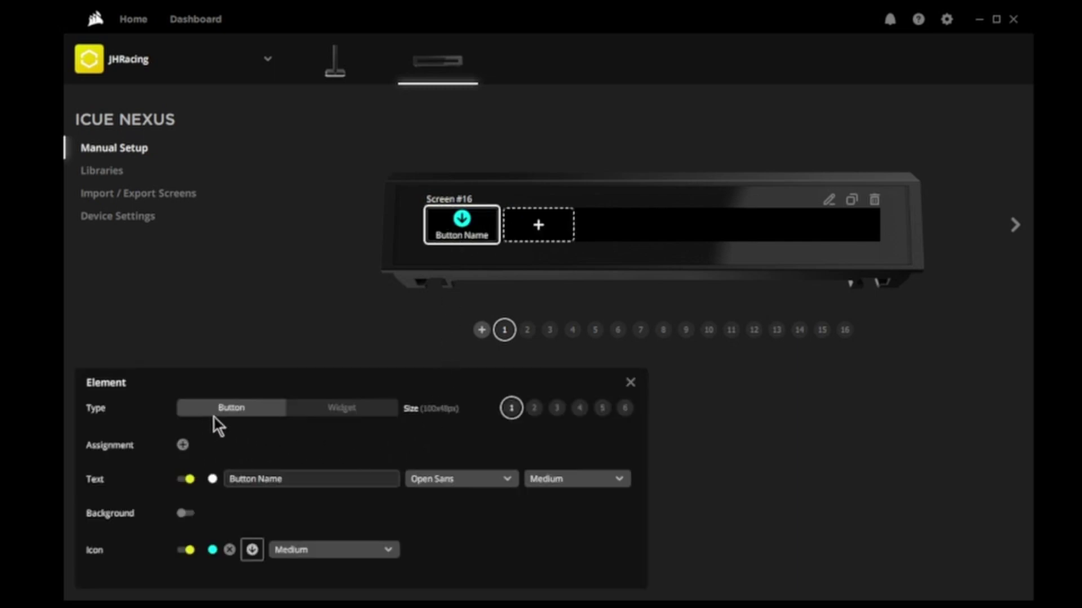
pyautogui.click(534, 410)
pyautogui.click(556, 412)
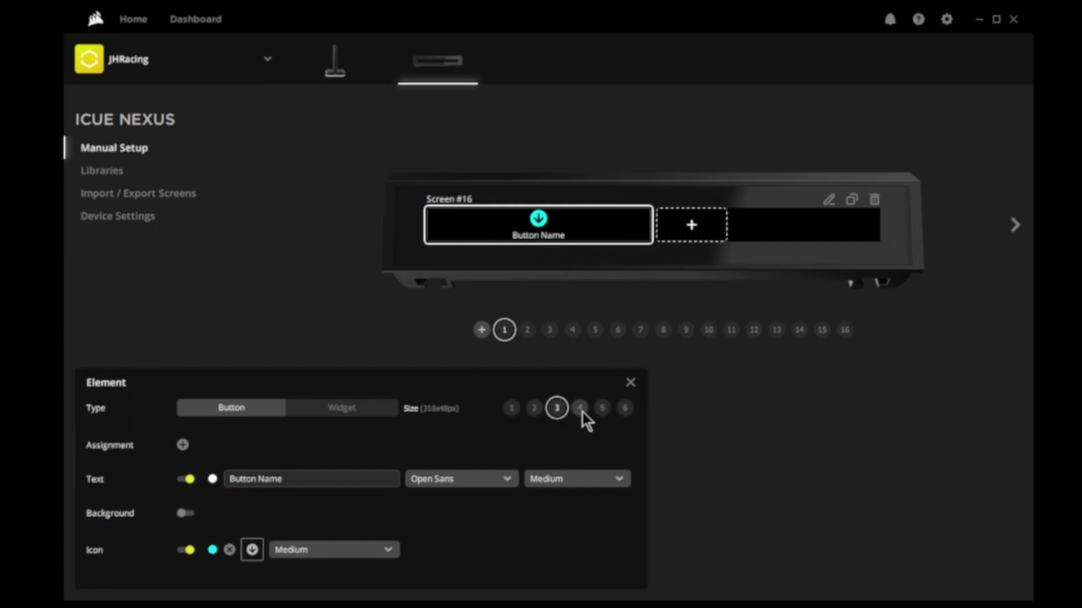
pyautogui.click(580, 409)
pyautogui.click(602, 410)
pyautogui.click(624, 409)
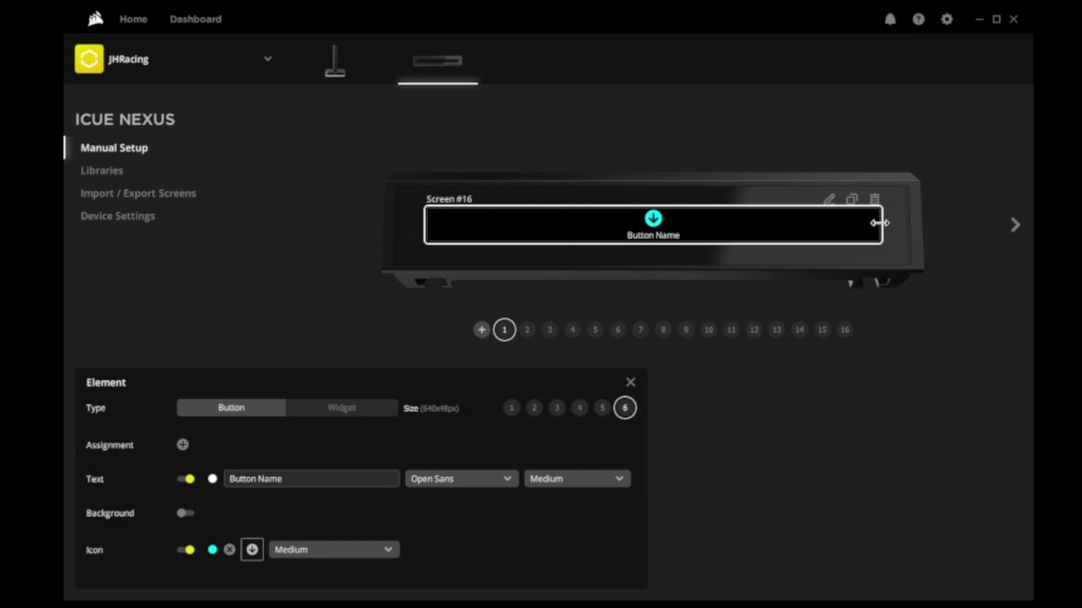
pyautogui.moveTo(879, 223)
pyautogui.mouseDown()
pyautogui.moveTo(492, 231)
pyautogui.moveTo(867, 229)
pyautogui.mouseUp()
# Step: Enable the button background and apply the ember GIF, scaled to 200%
pyautogui.click(189, 513)
pyautogui.click(229, 512)
pyautogui.doubleClick(473, 130)
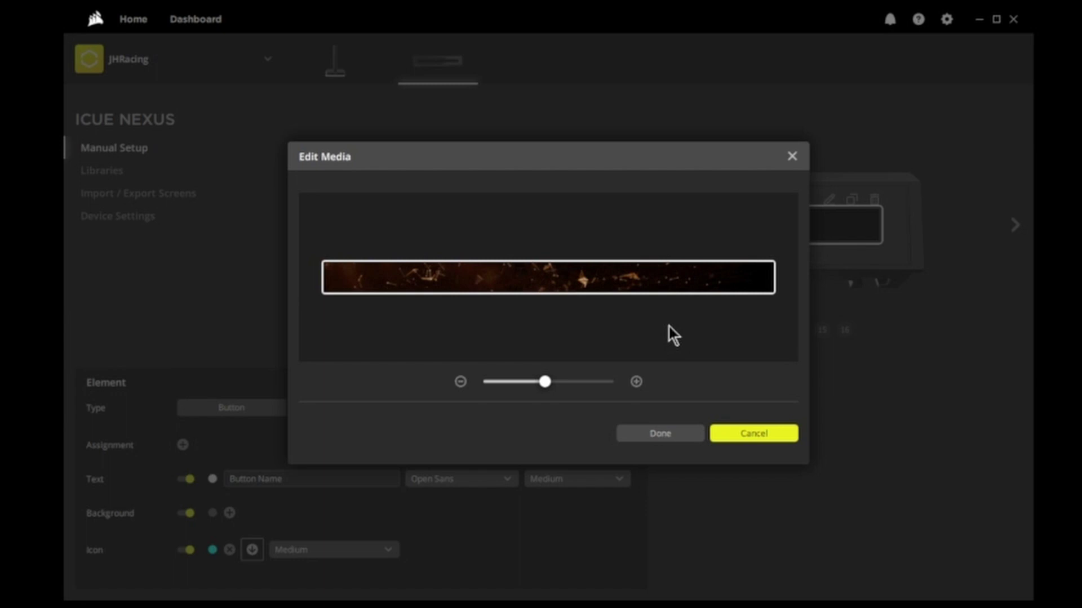
pyautogui.moveTo(580, 389)
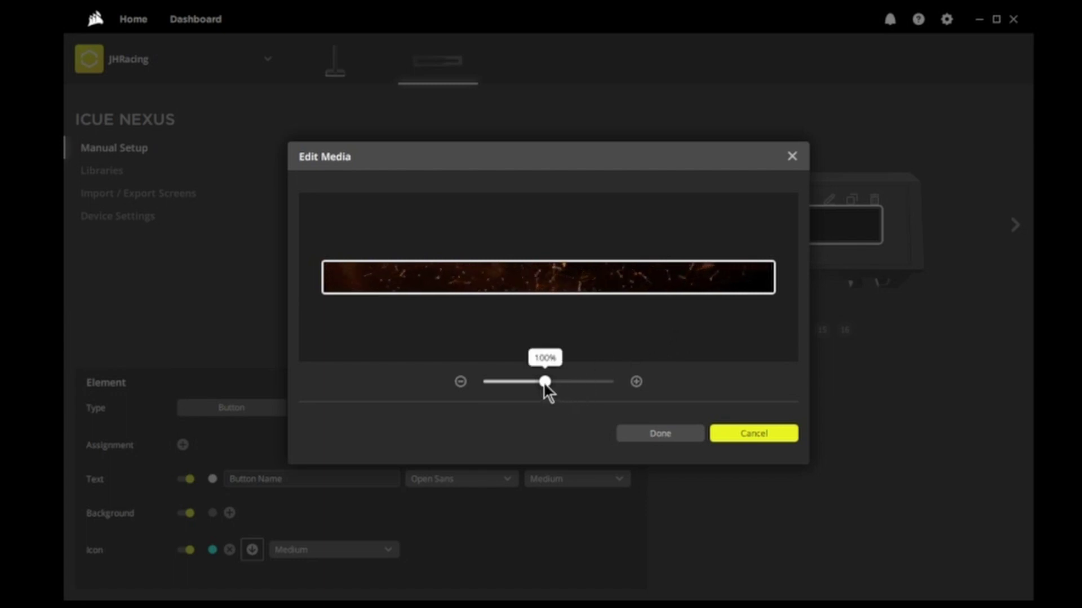
pyautogui.moveTo(544, 385)
pyautogui.mouseDown()
pyautogui.moveTo(607, 384)
pyautogui.moveTo(483, 379)
pyautogui.moveTo(544, 376)
pyautogui.mouseUp()
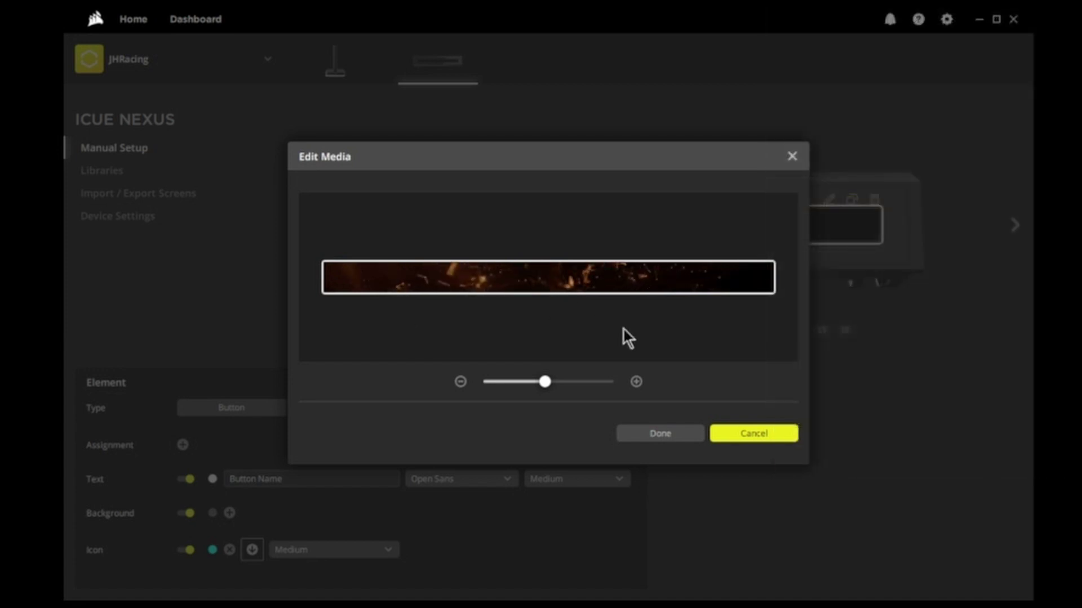
pyautogui.click(657, 437)
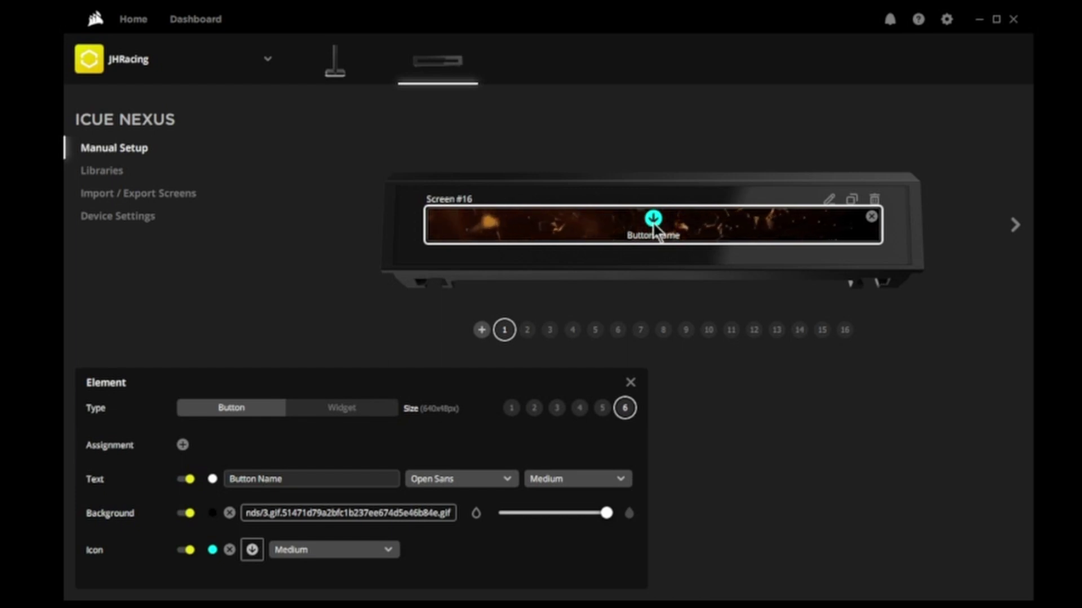
# Step: Give the button a Text assignment reading 'JHRacing'
pyautogui.click(182, 445)
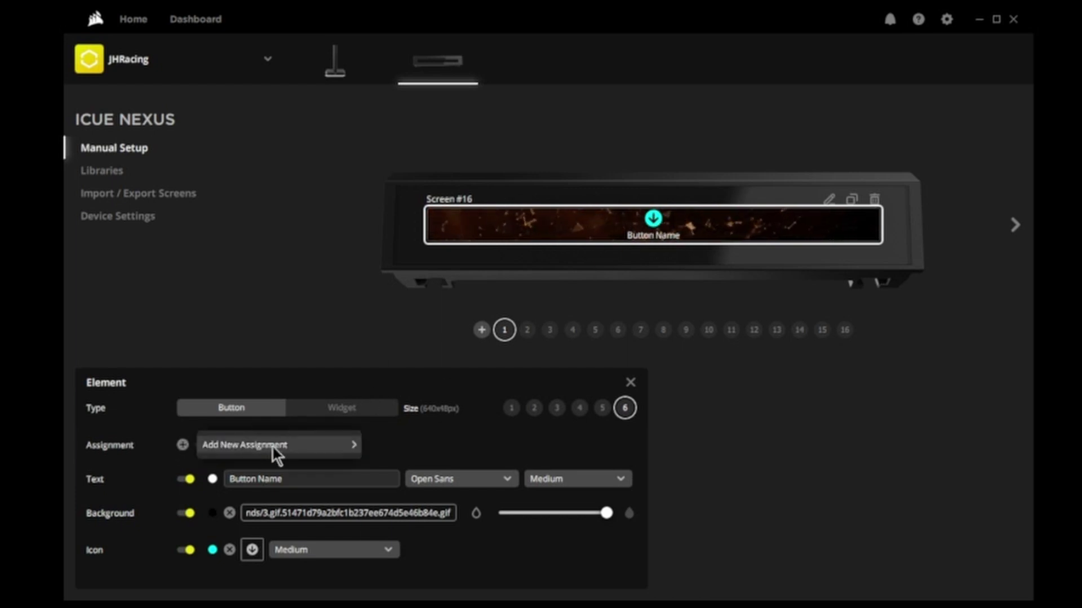
pyautogui.moveTo(277, 451)
pyautogui.click(384, 450)
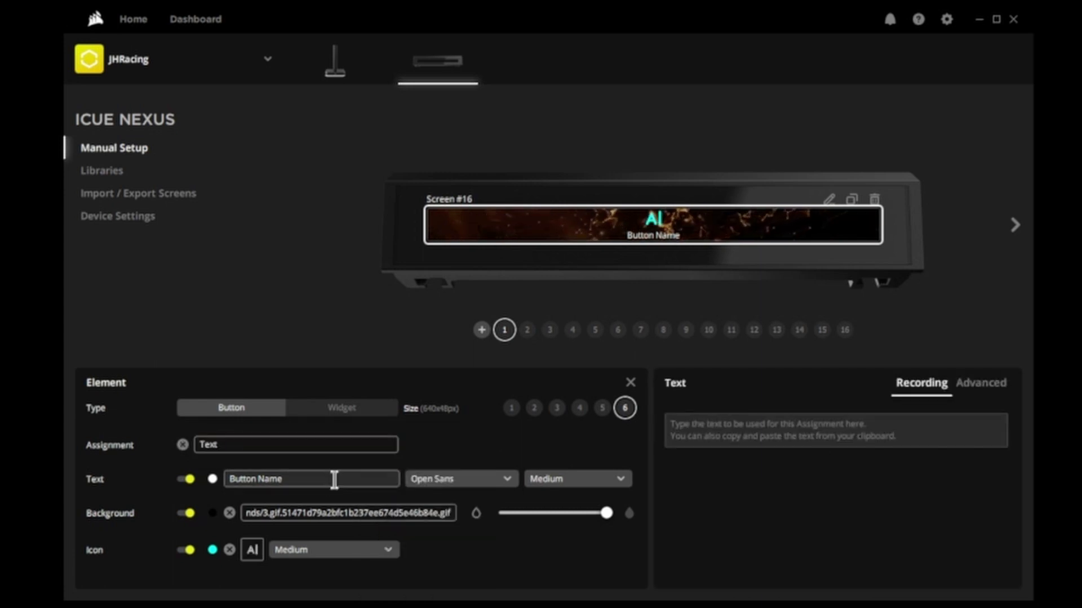
pyautogui.moveTo(308, 480); pyautogui.dragTo(210, 476)
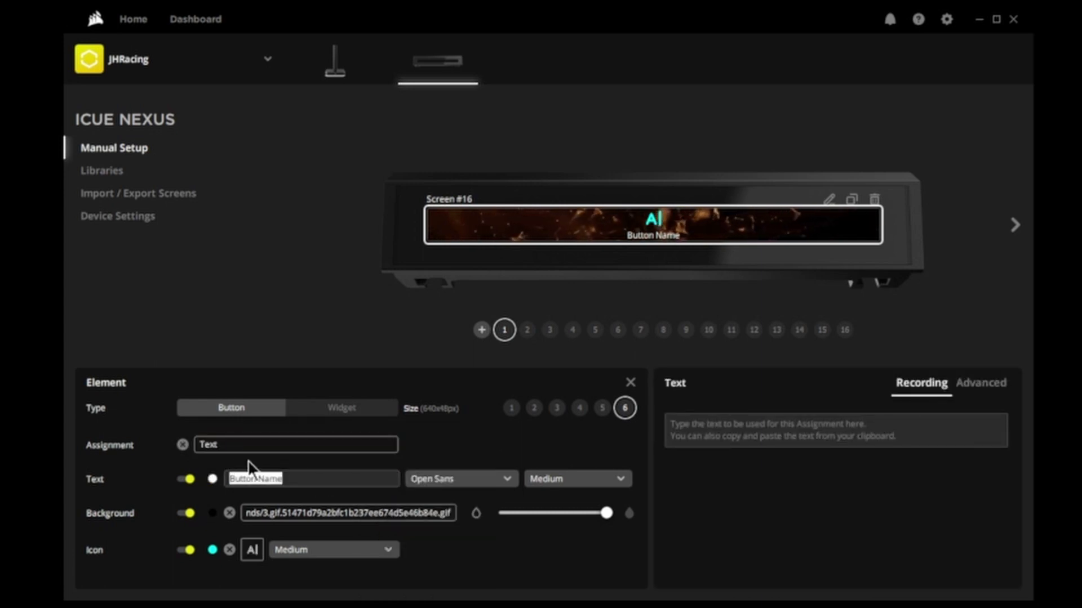
pyautogui.write('JHRacing')
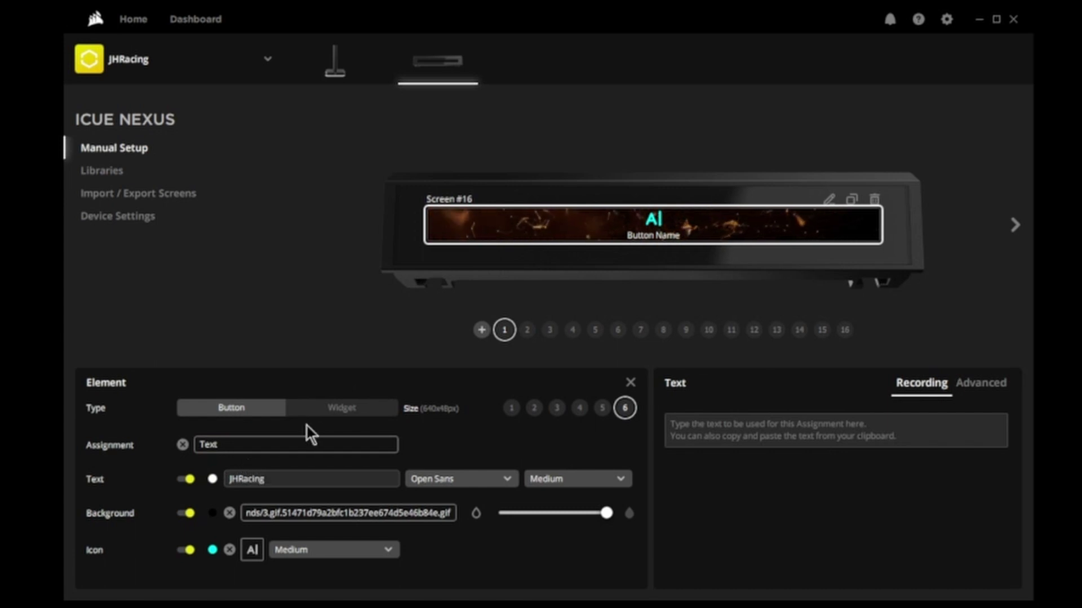
# Step: Set the text to Sui Generis Free font at Extra Large size and turn the icon off
pyautogui.click(505, 476)
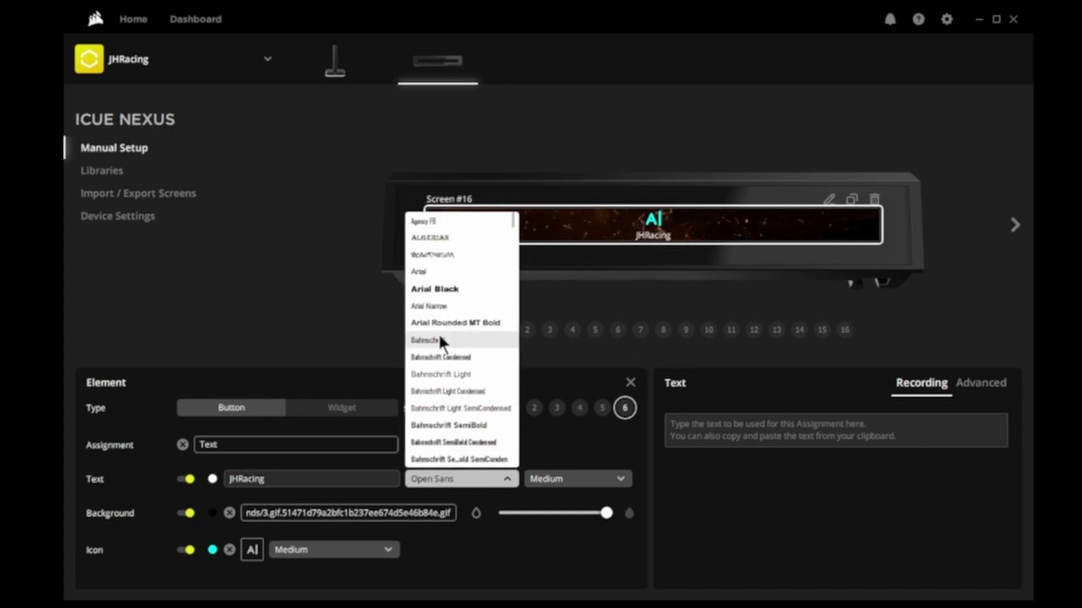
pyautogui.scroll(-5, 458, 370)
pyautogui.scroll(-20, 466, 376)
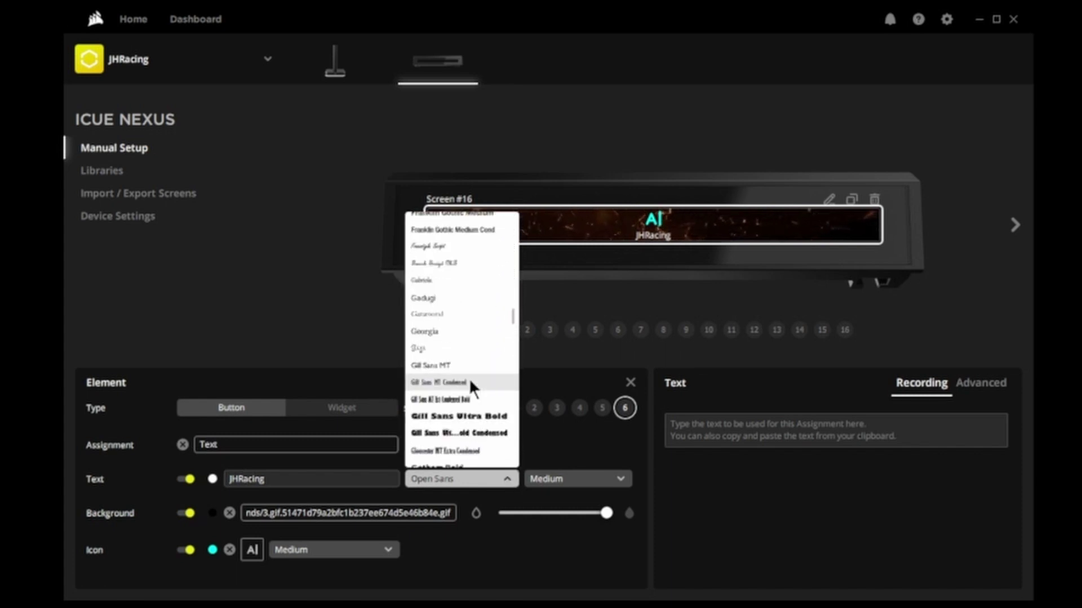
pyautogui.scroll(-20, 470, 388)
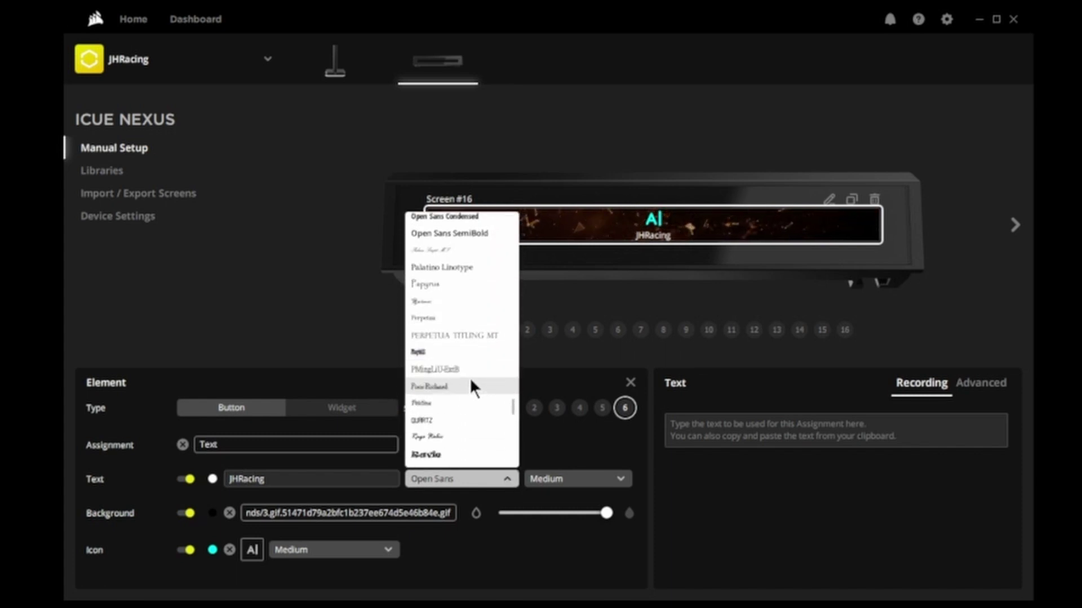
pyautogui.scroll(-5, 470, 377)
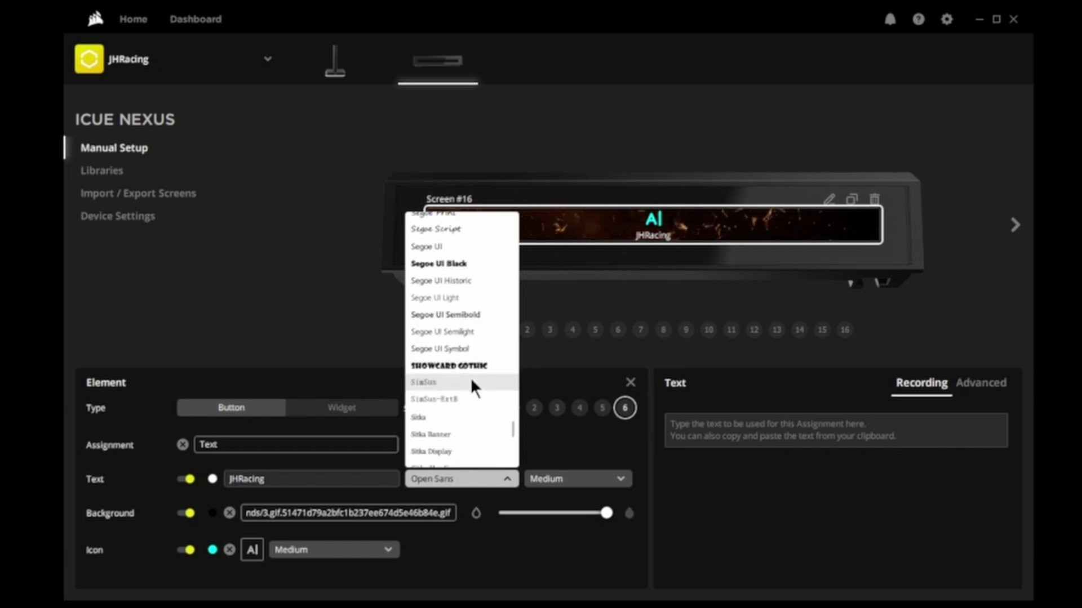
pyautogui.scroll(-3, 471, 377)
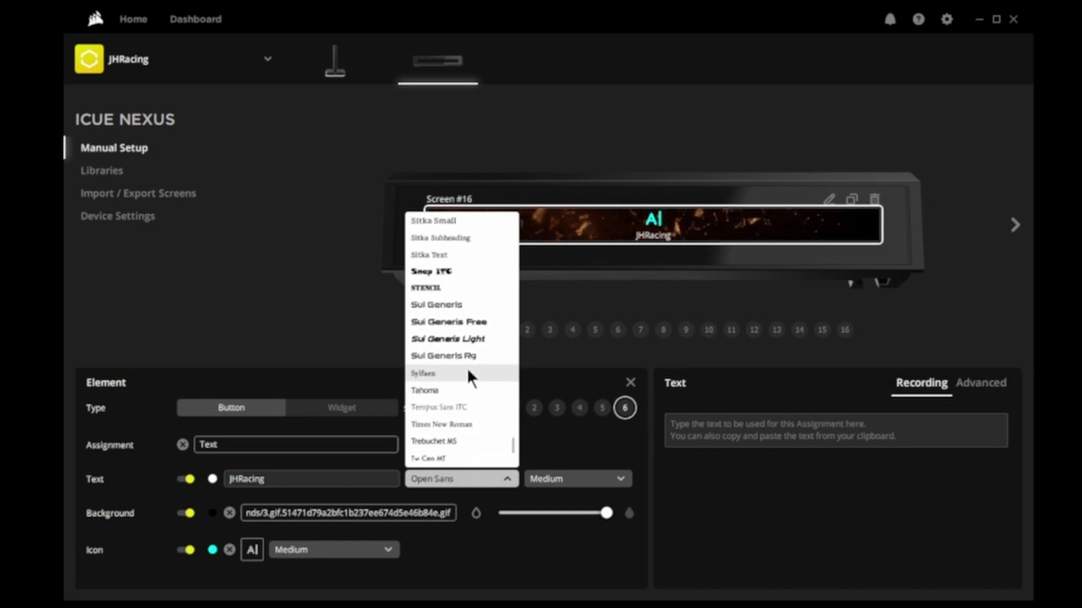
pyautogui.click(441, 319)
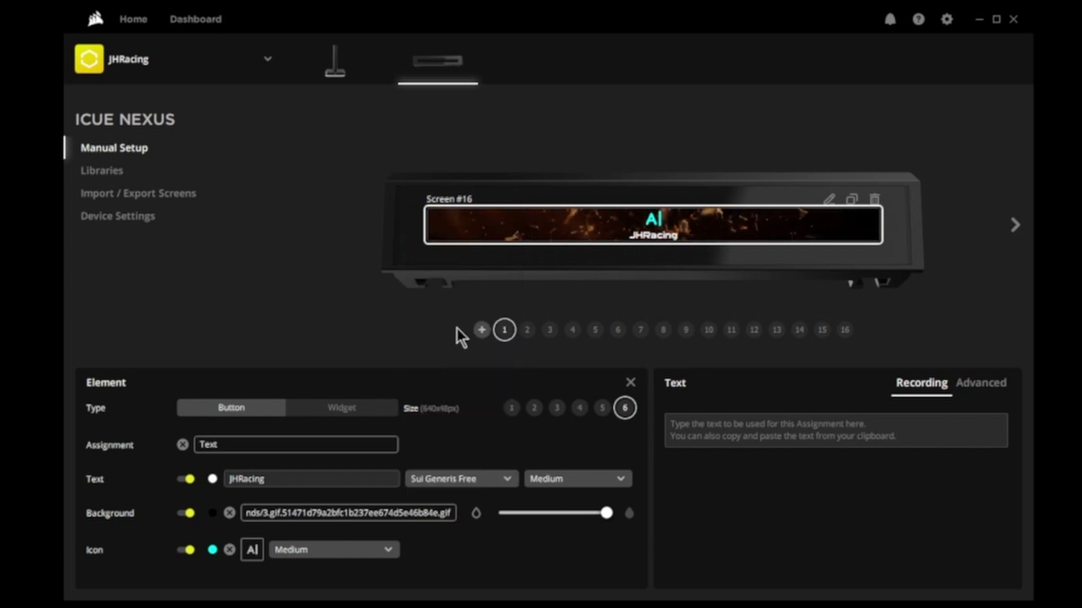
pyautogui.click(619, 477)
pyautogui.click(563, 565)
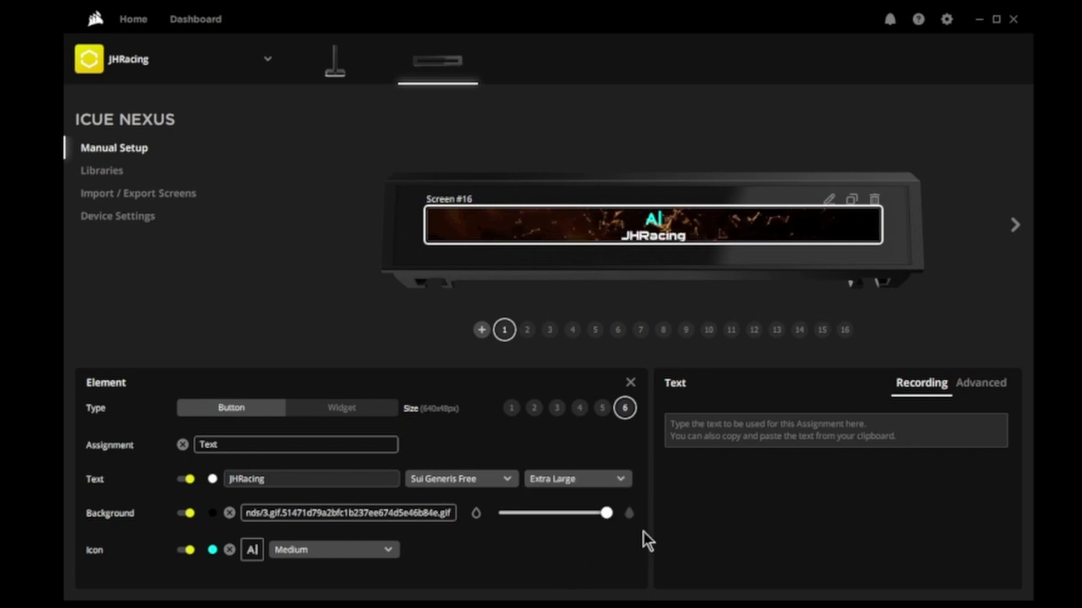
pyautogui.click(179, 551)
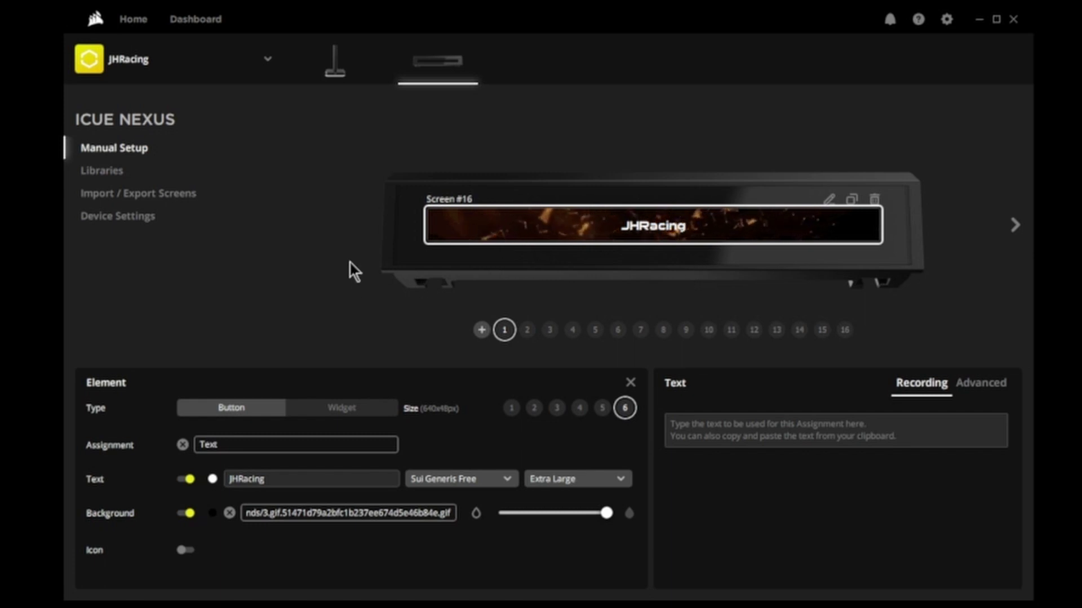
# Step: In the Libraries list view, move Screen #16 to second place below the clock screen
pyautogui.click(101, 172)
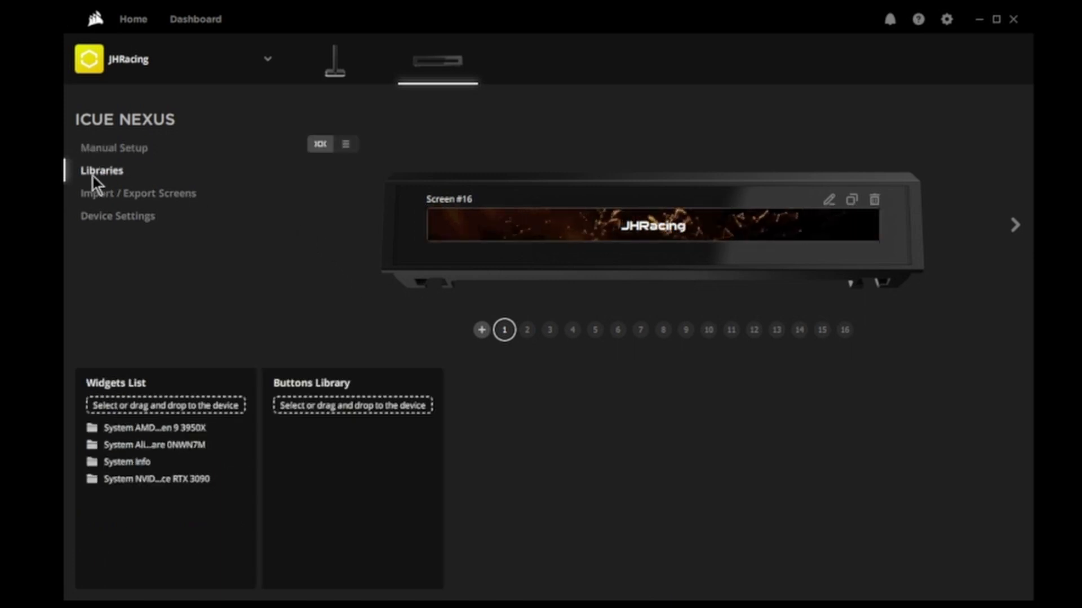
pyautogui.click(346, 143)
pyautogui.scroll(-5, 758, 233)
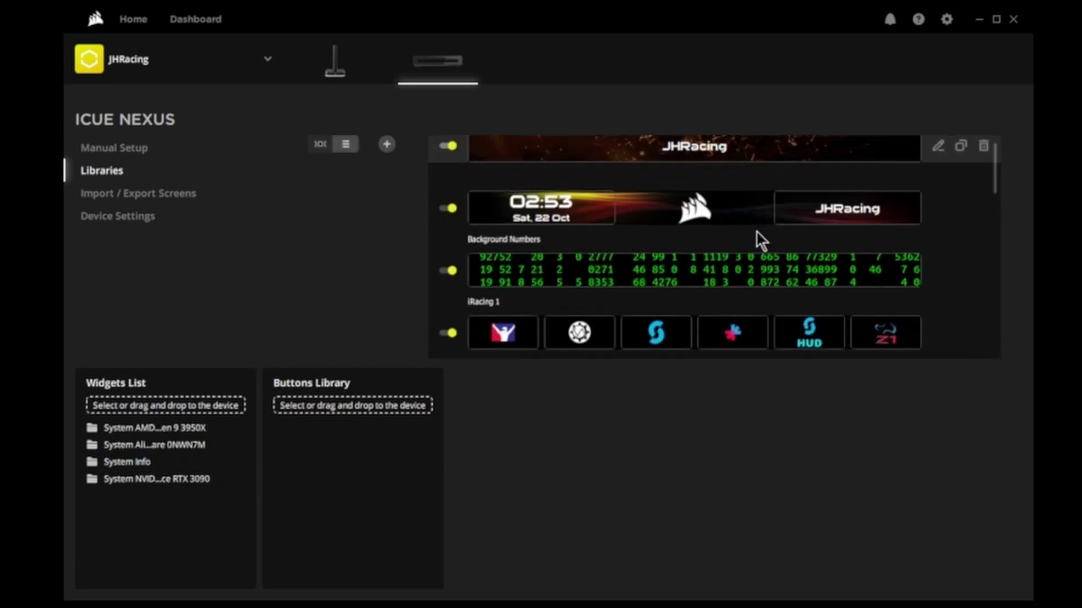
pyautogui.scroll(-3, 761, 237)
pyautogui.scroll(8, 762, 231)
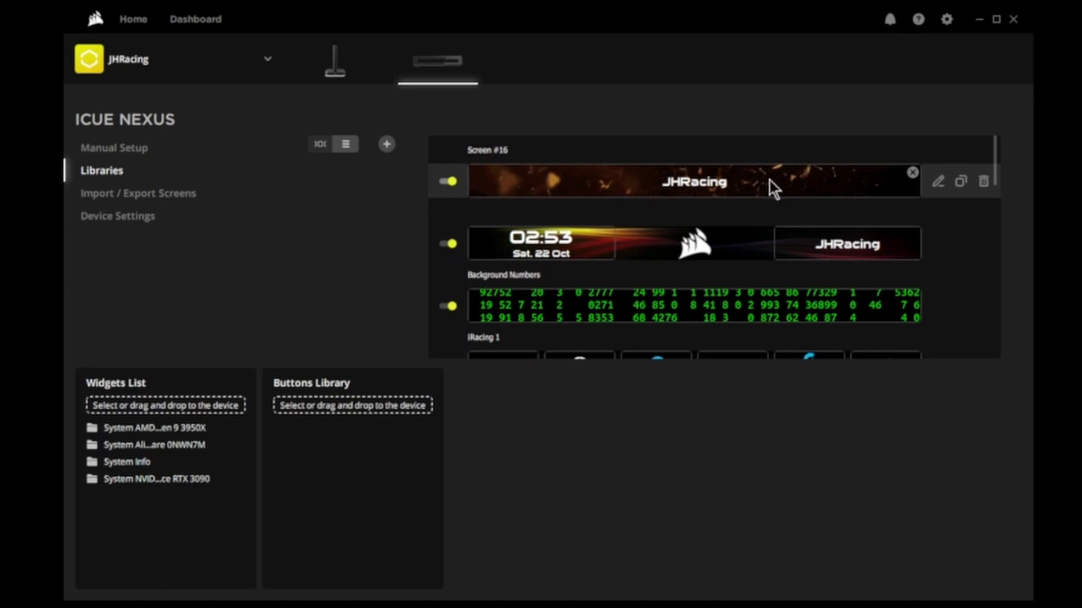
pyautogui.moveTo(755, 184); pyautogui.dragTo(766, 269)
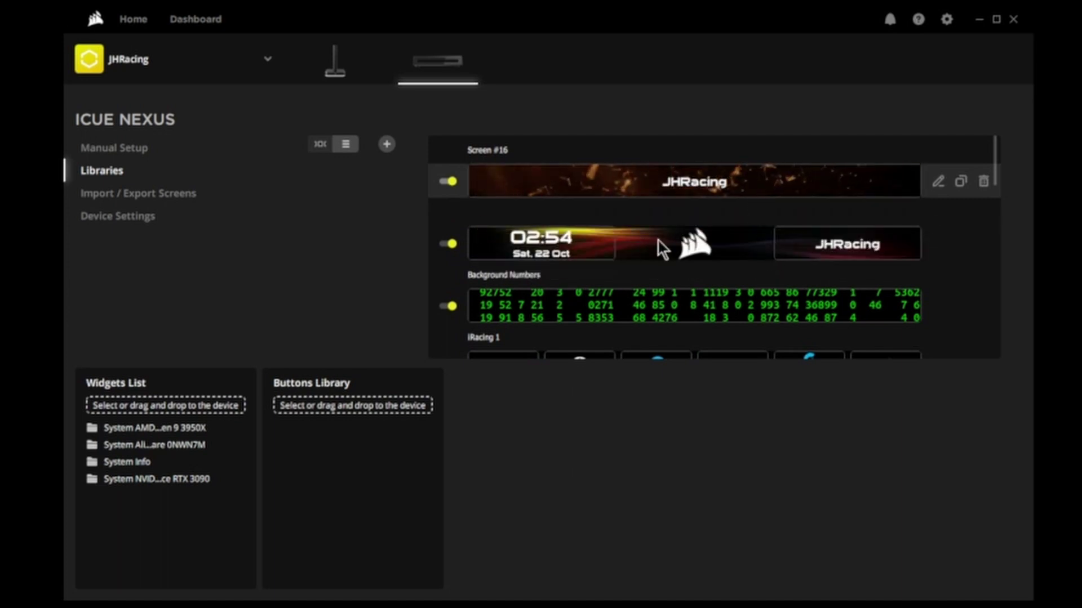
pyautogui.moveTo(658, 242); pyautogui.dragTo(652, 159)
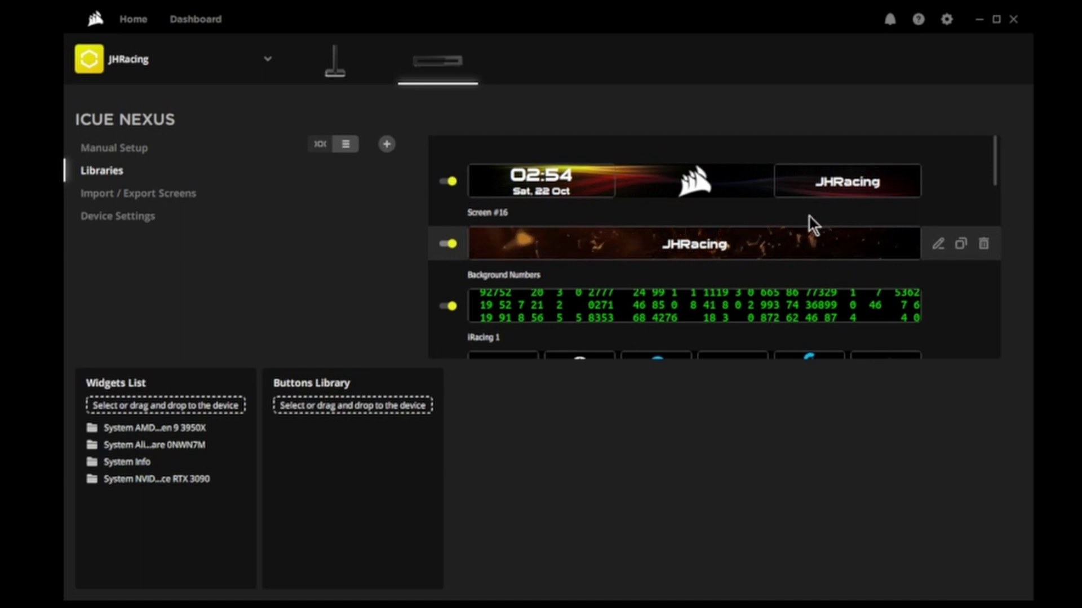
pyautogui.scroll(-1, 809, 217)
pyautogui.scroll(-15, 809, 217)
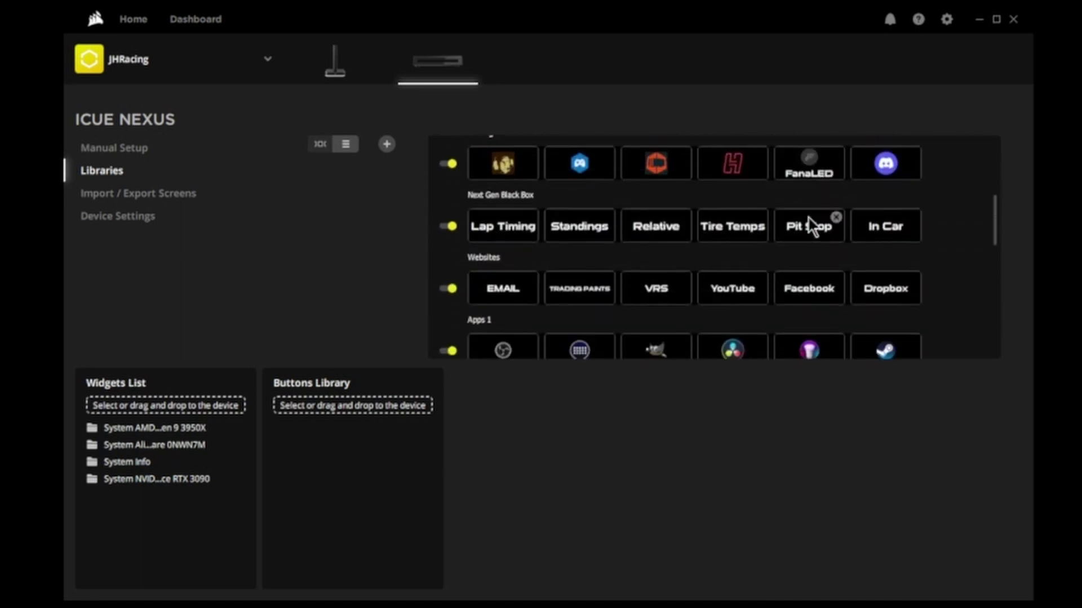
pyautogui.scroll(15, 811, 223)
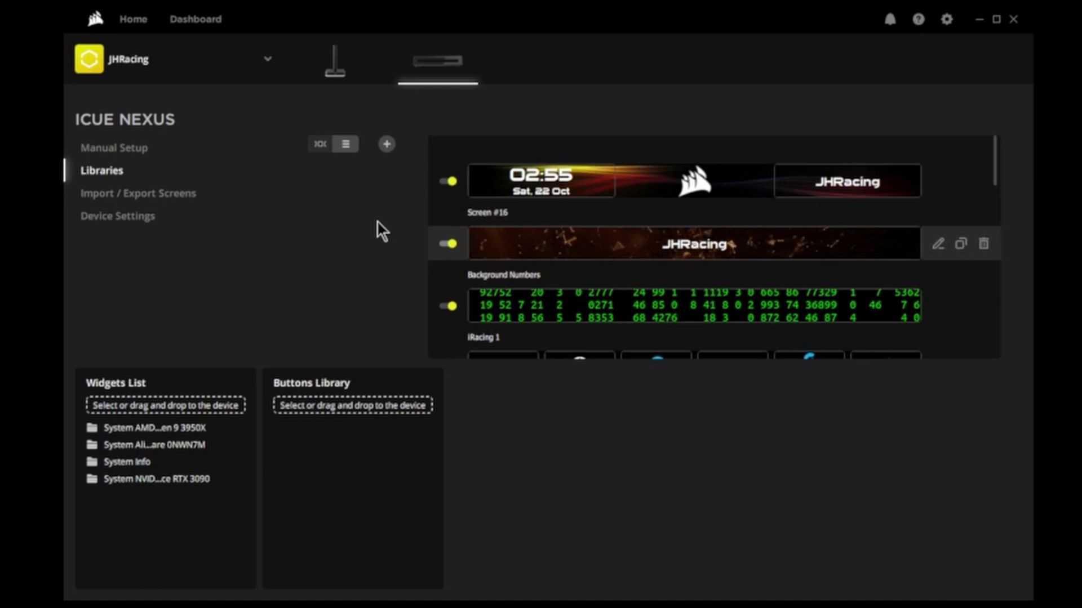
pyautogui.scroll(-6, 628, 242)
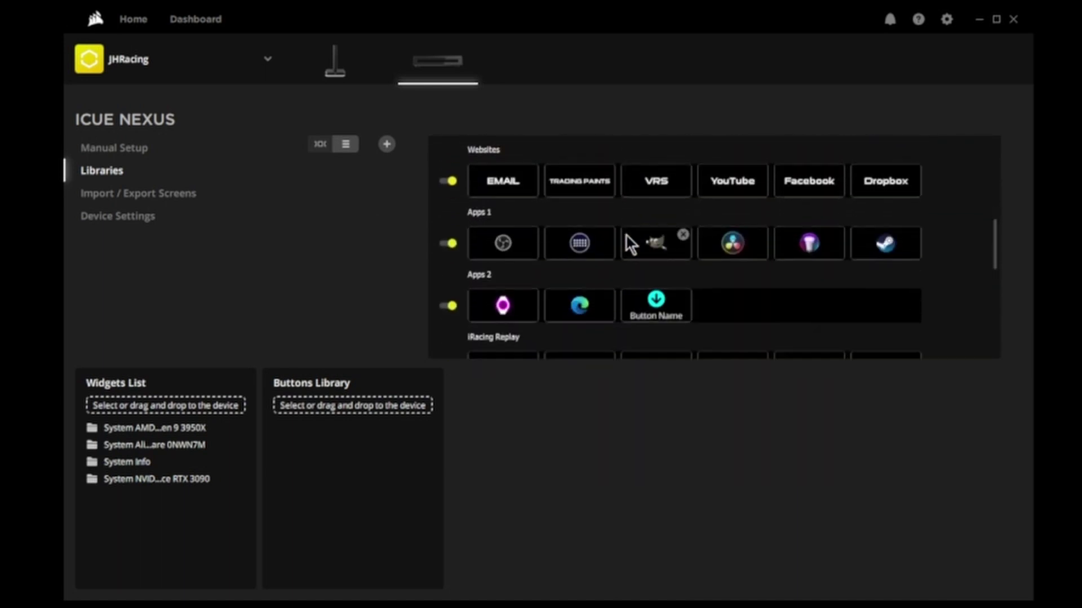
pyautogui.scroll(3, 627, 235)
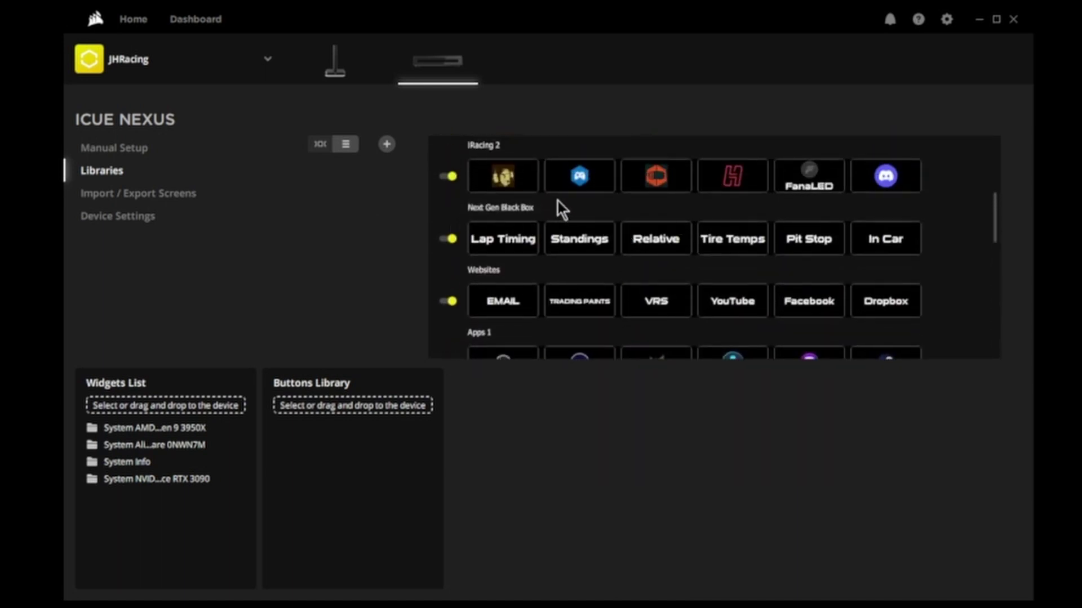
pyautogui.moveTo(666, 243)
pyautogui.click(95, 22)
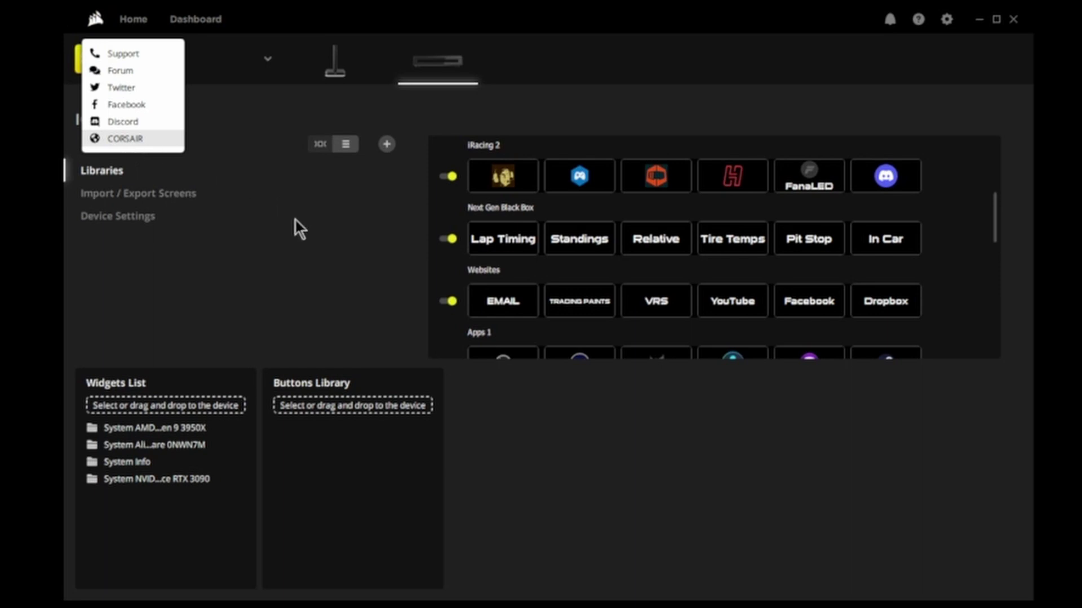
pyautogui.click(288, 240)
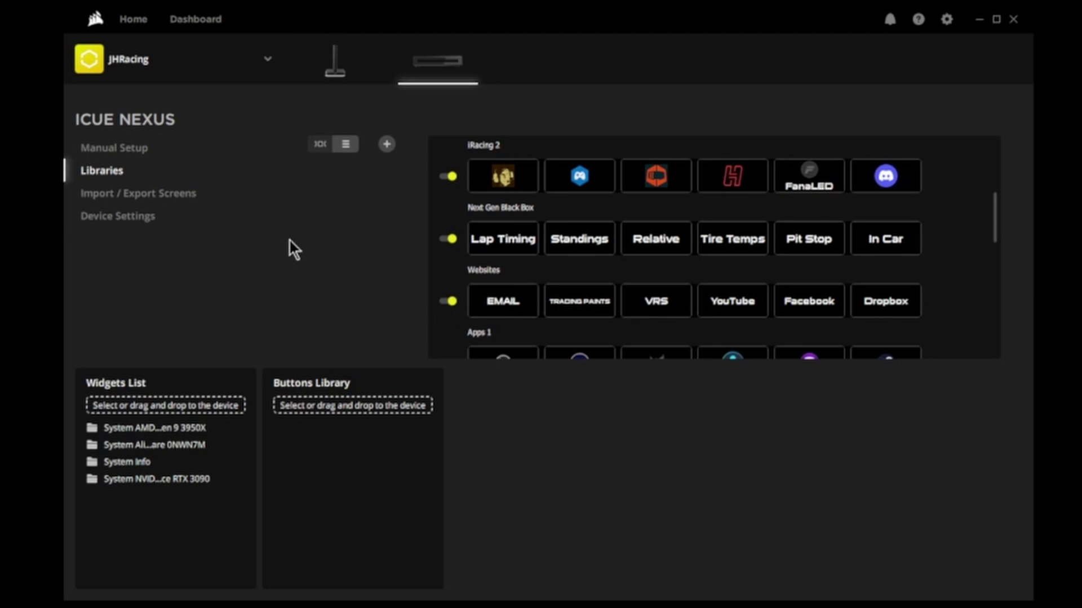